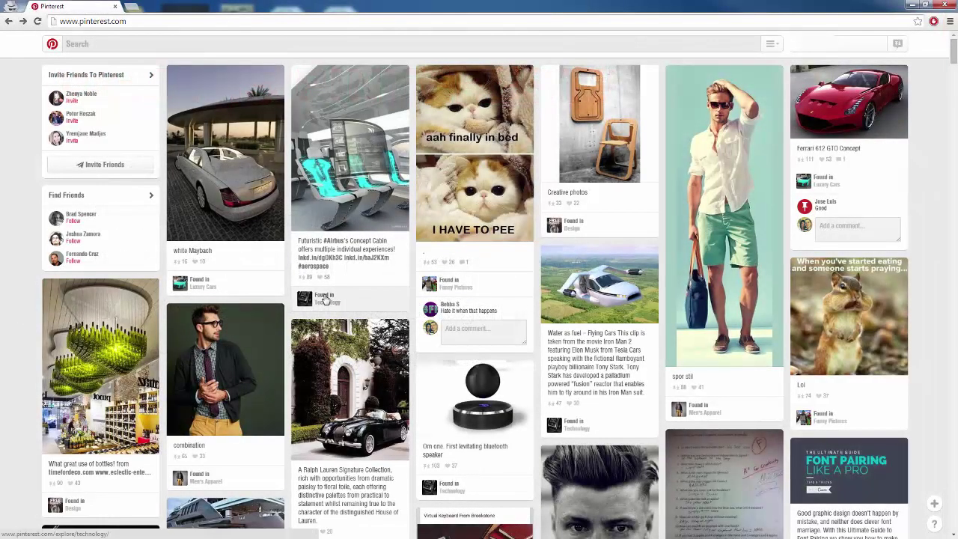
Look through the pins in the Pinterest home feed and the categories they are found in
scroll(250, 301, down, 6)
scroll(249, 301, up, 6)
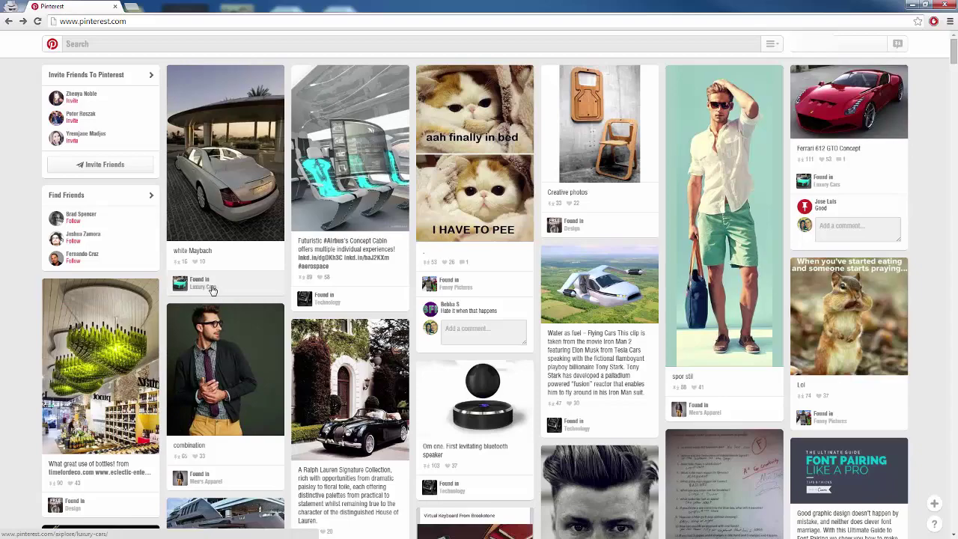
scroll(140, 327, down, 4)
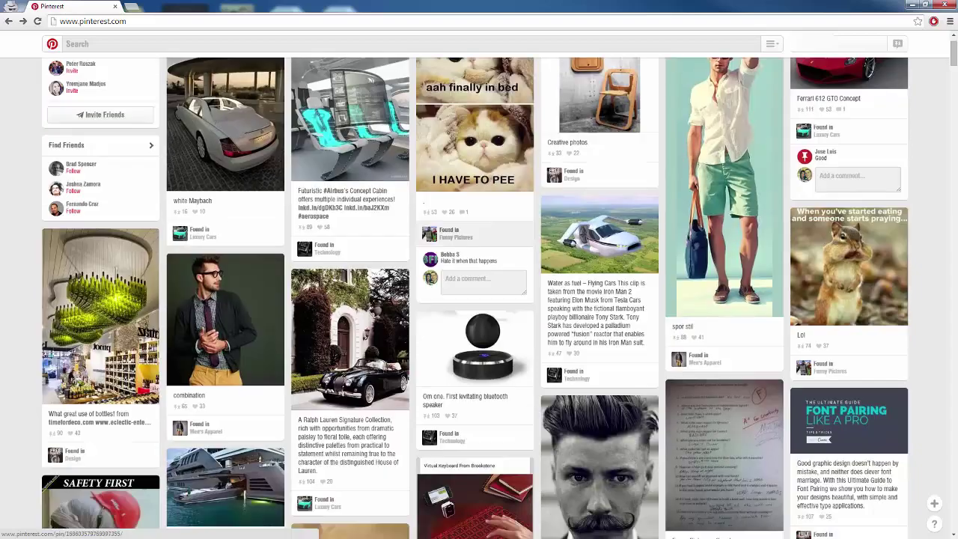
scroll(253, 333, up, 4)
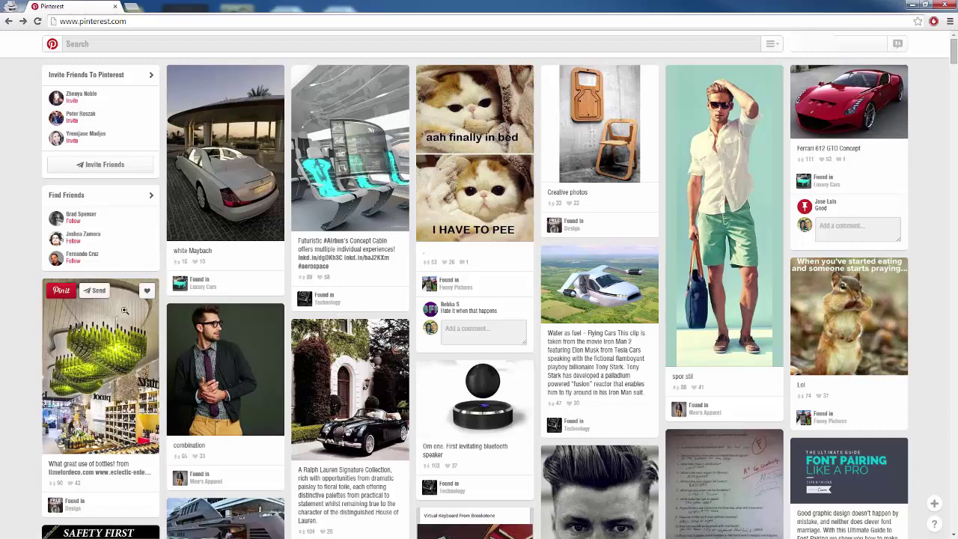
scroll(461, 325, down, 2)
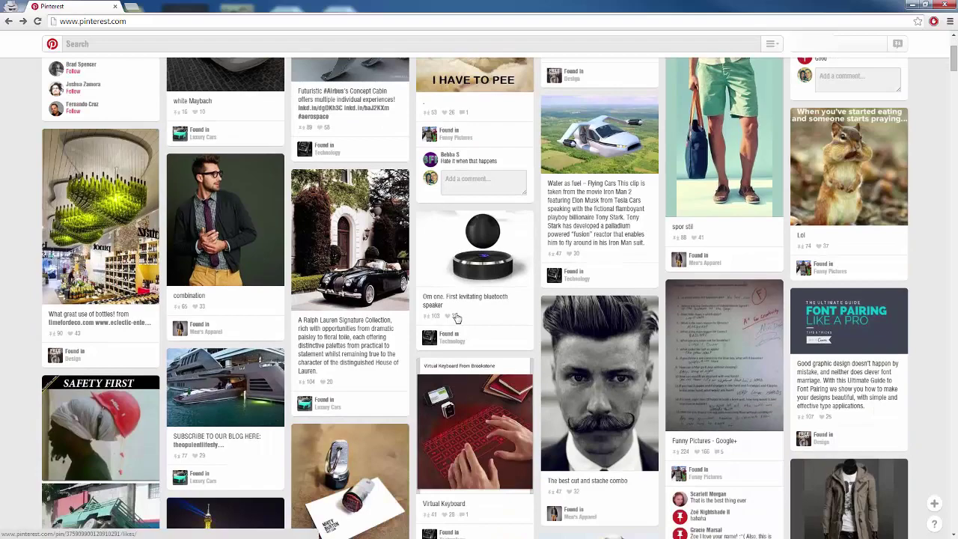
scroll(224, 299, down, 1)
scroll(199, 278, up, 3)
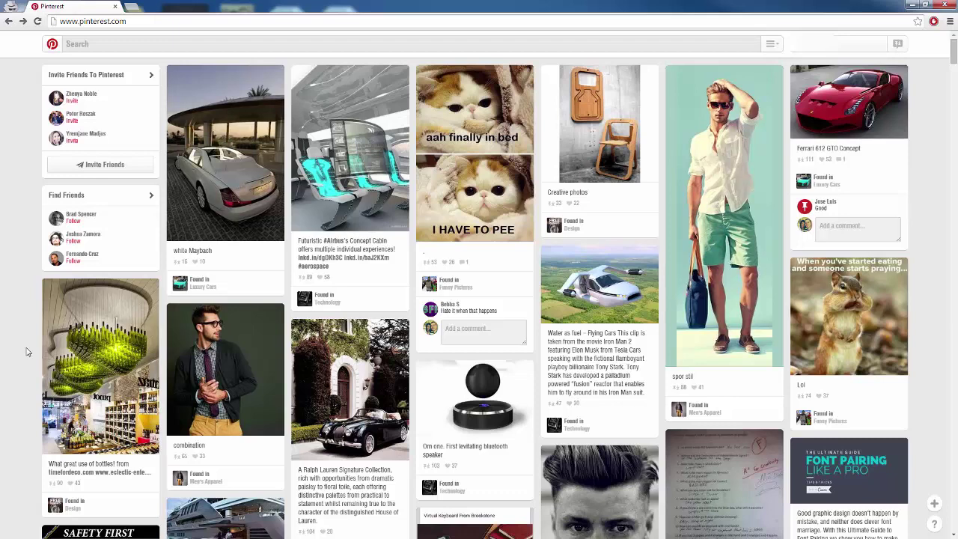
Open the Luxury Cars category from the white Maybach pin and look through its recent pins
click(202, 288)
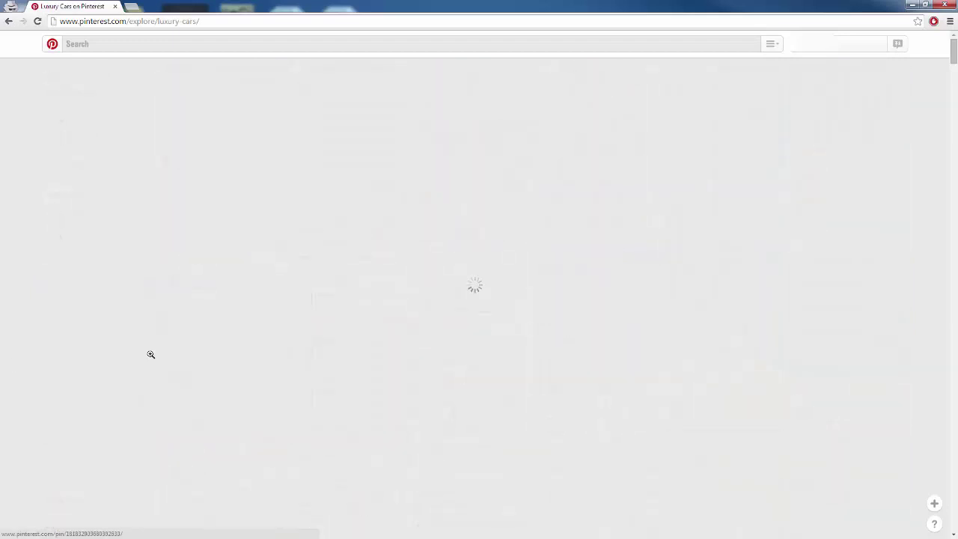
scroll(149, 352, down, 1)
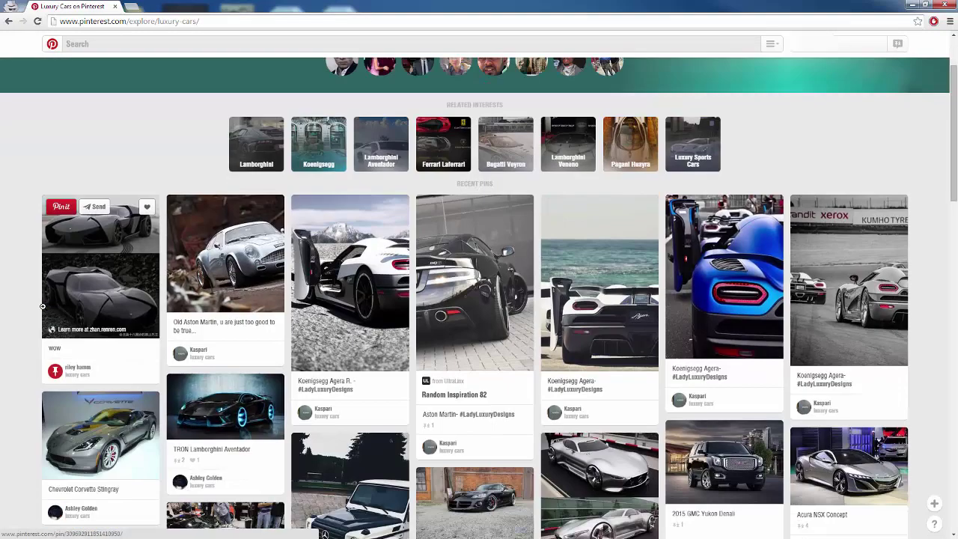
scroll(227, 350, up, 1)
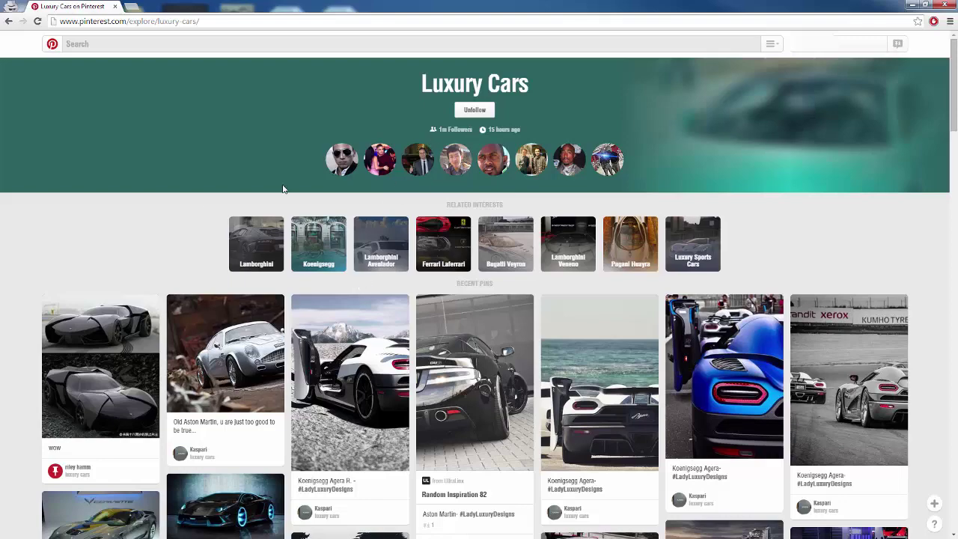
scroll(126, 218, down, 1)
scroll(124, 214, down, 1)
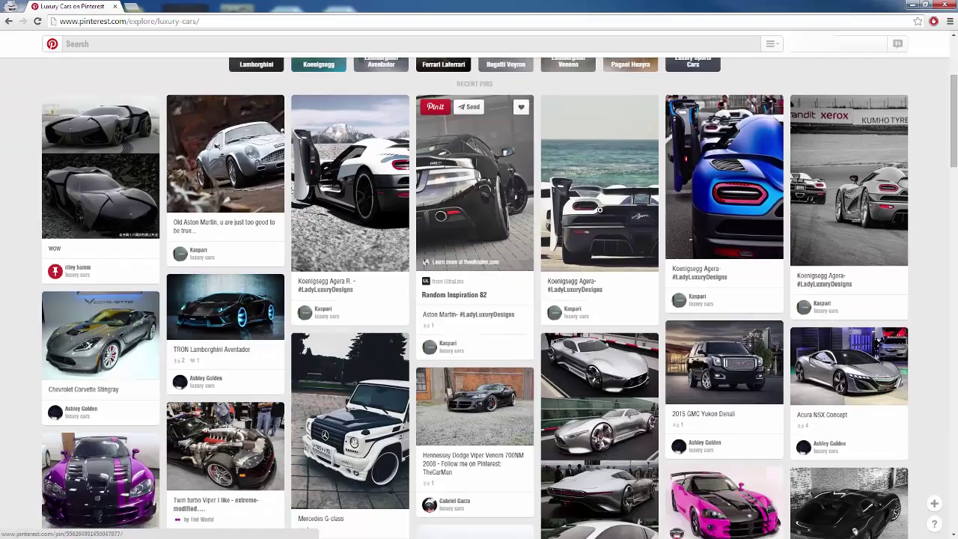
scroll(448, 189, down, 2)
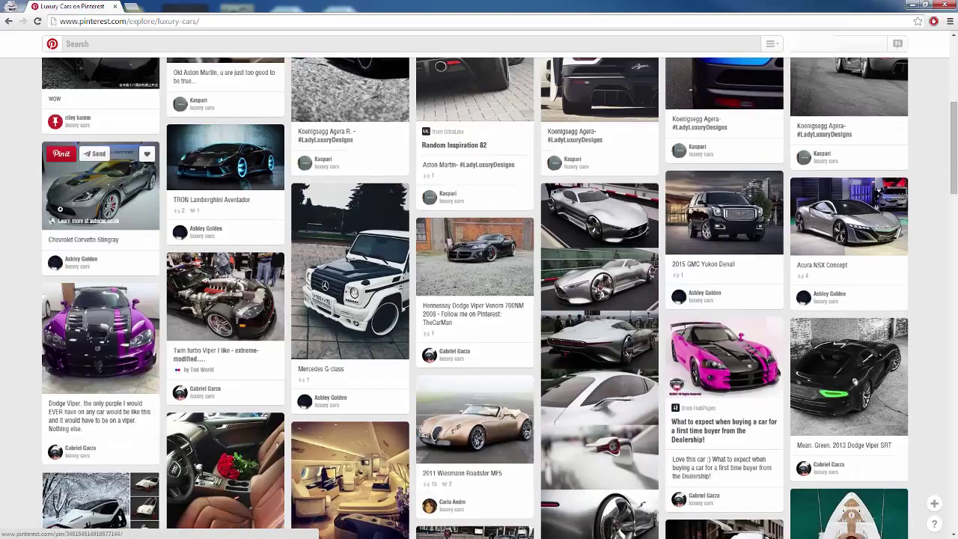
scroll(47, 249, down, 1)
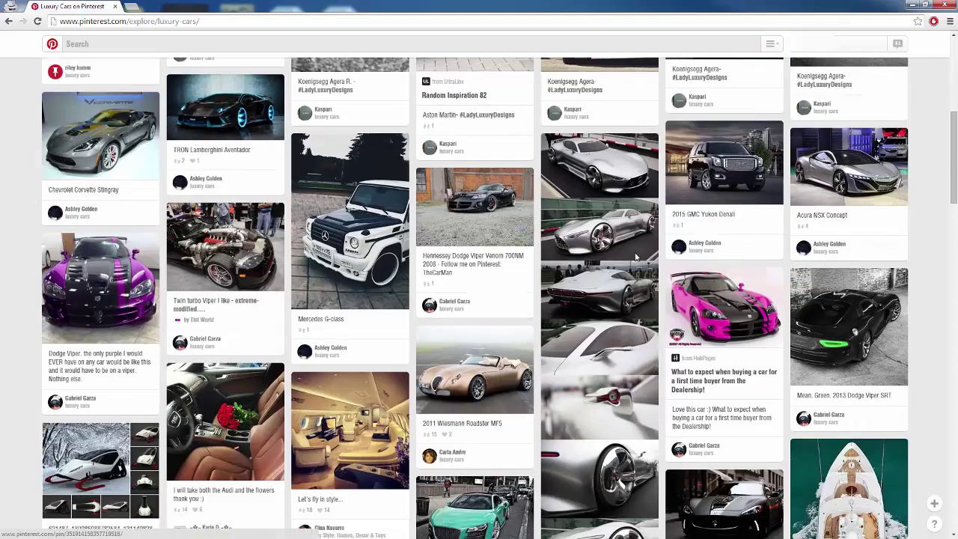
scroll(47, 249, down, 1)
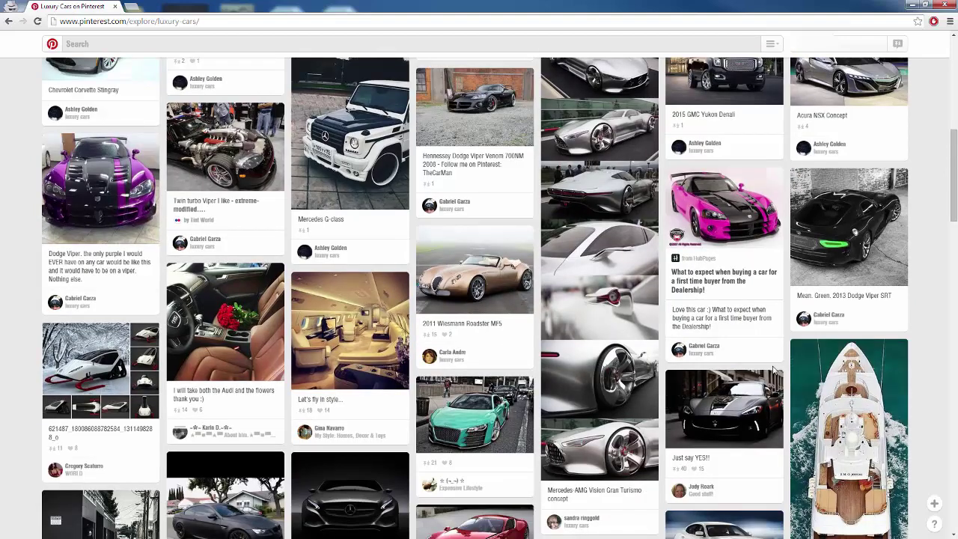
scroll(109, 311, up, 1)
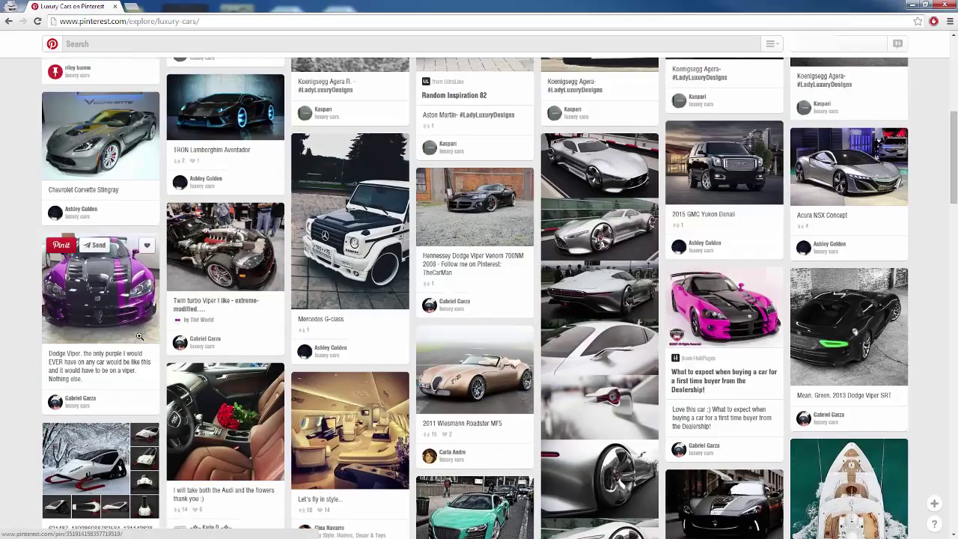
Open the "Let's fly in style..." pin, follow its image to jetradar.com and look over that page
click(336, 436)
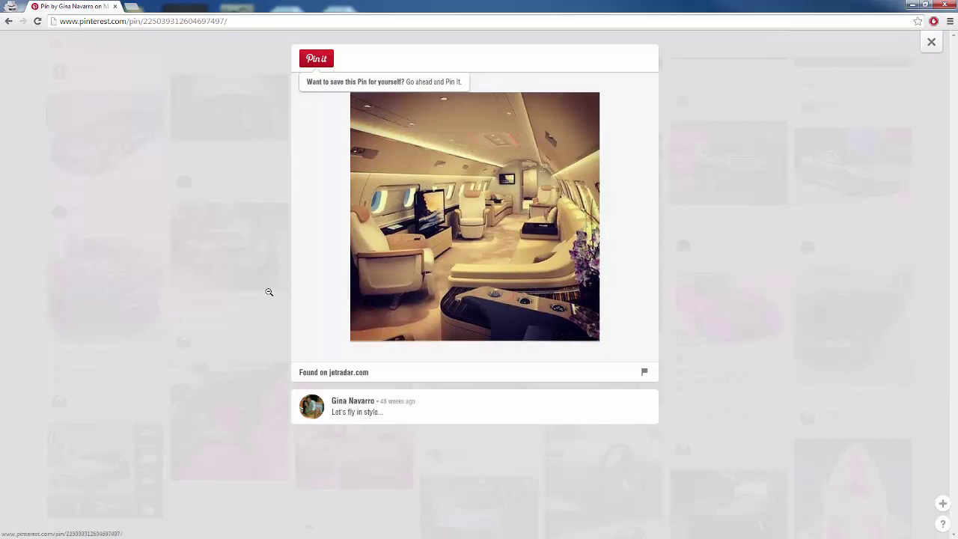
click(442, 212)
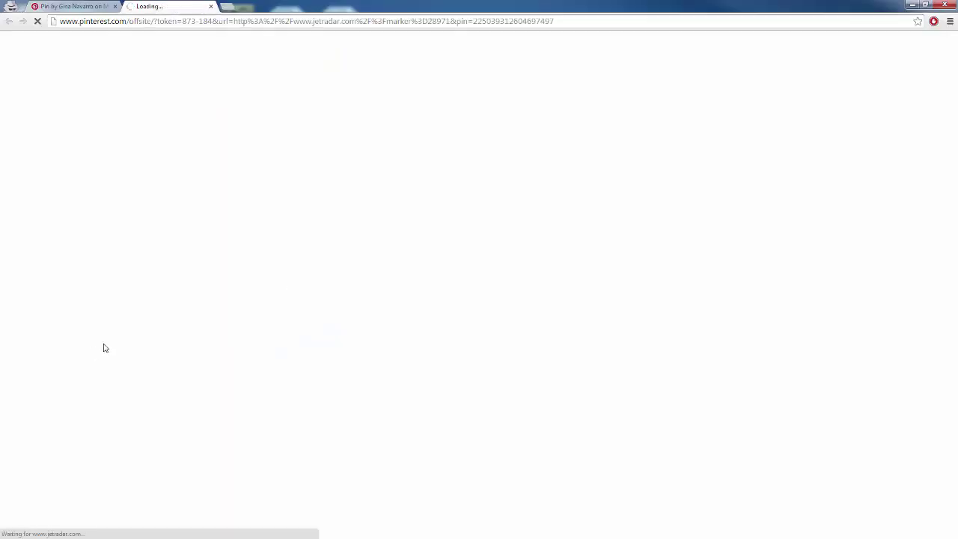
scroll(187, 363, down, 4)
scroll(190, 363, up, 4)
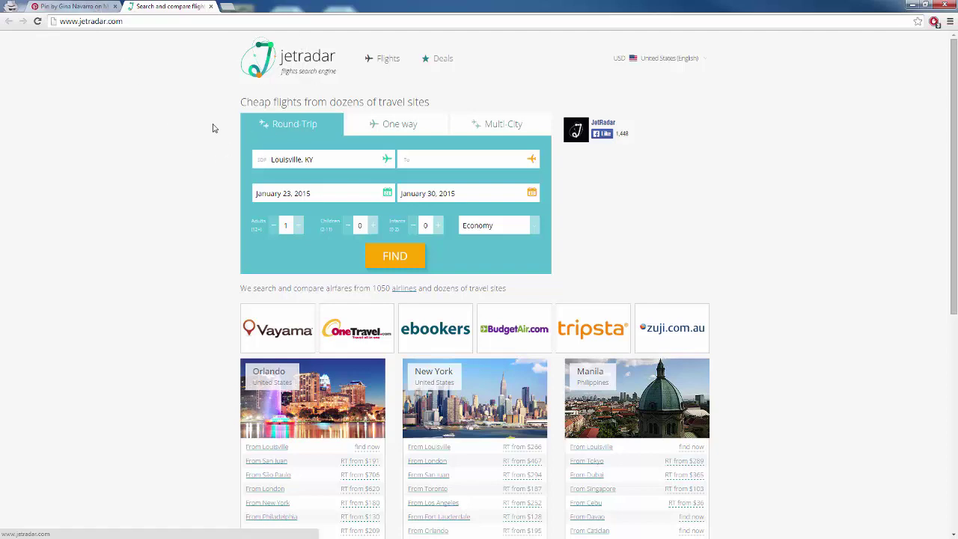
Compare the private jet cabin pin with its jetradar.com source page, and close the pin to return to Luxury Cars
click(90, 6)
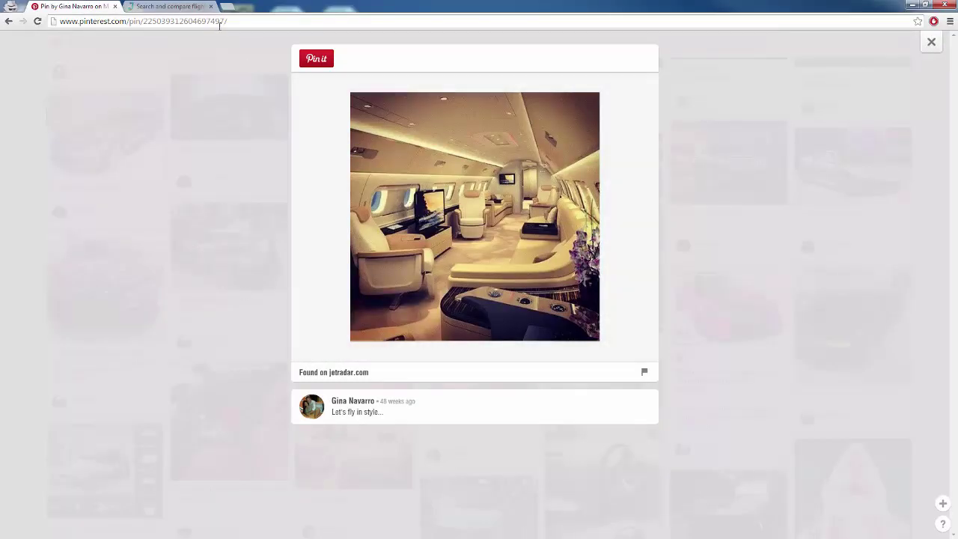
click(155, 6)
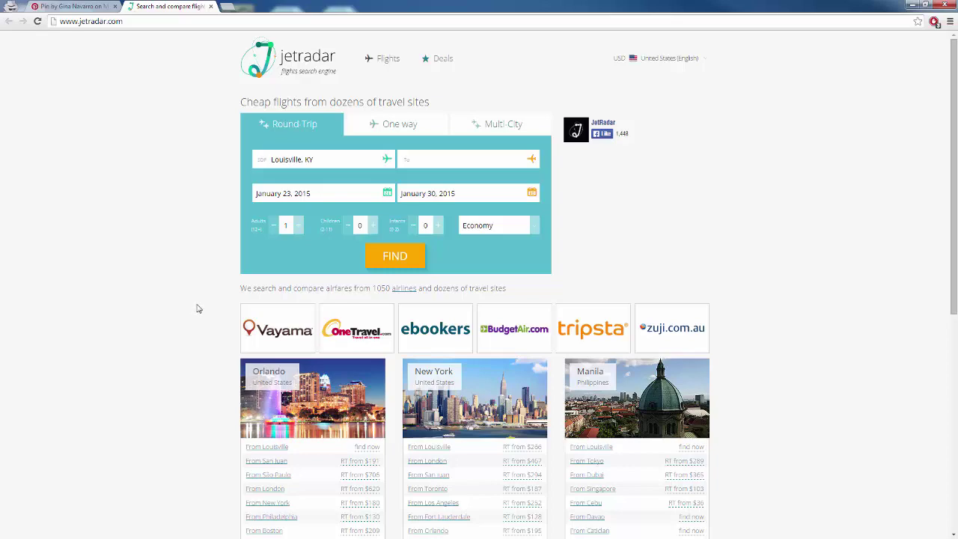
click(66, 6)
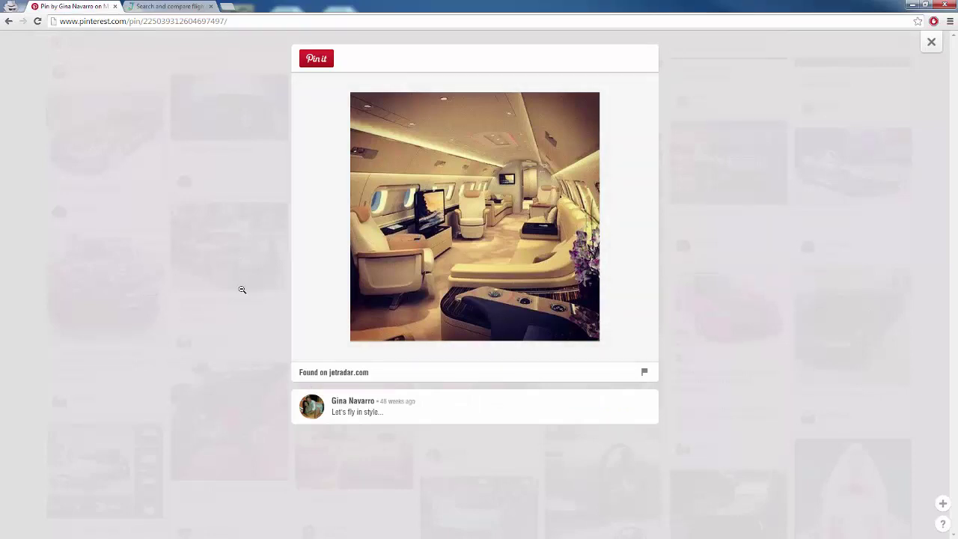
click(30, 314)
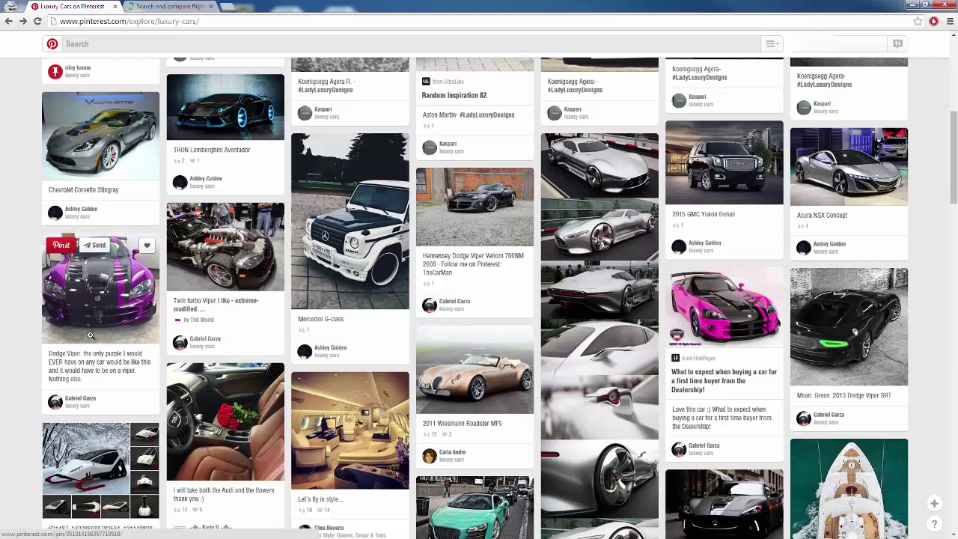
Start a new board from the profile page and name it "Best Strategies For Driving Traffic To Your Website"
scroll(90, 335, up, 5)
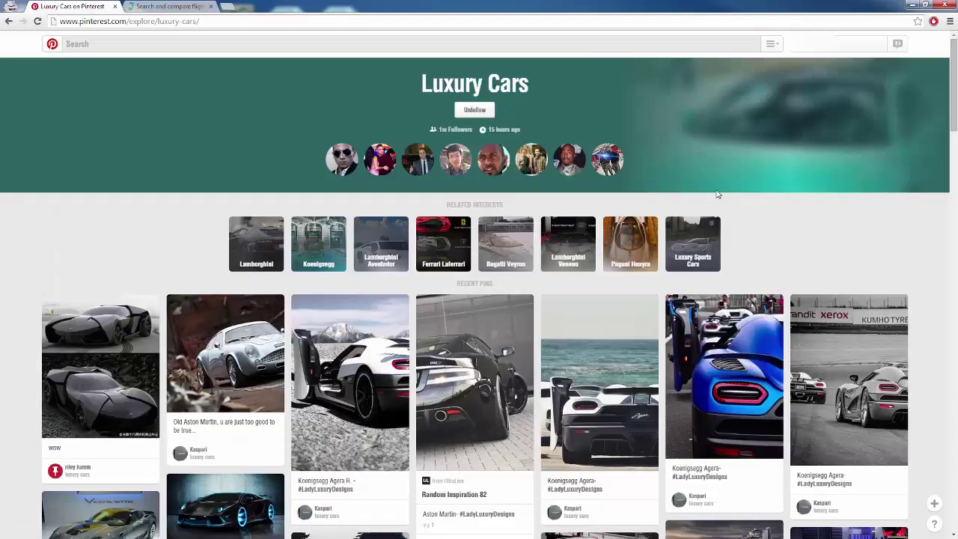
click(838, 45)
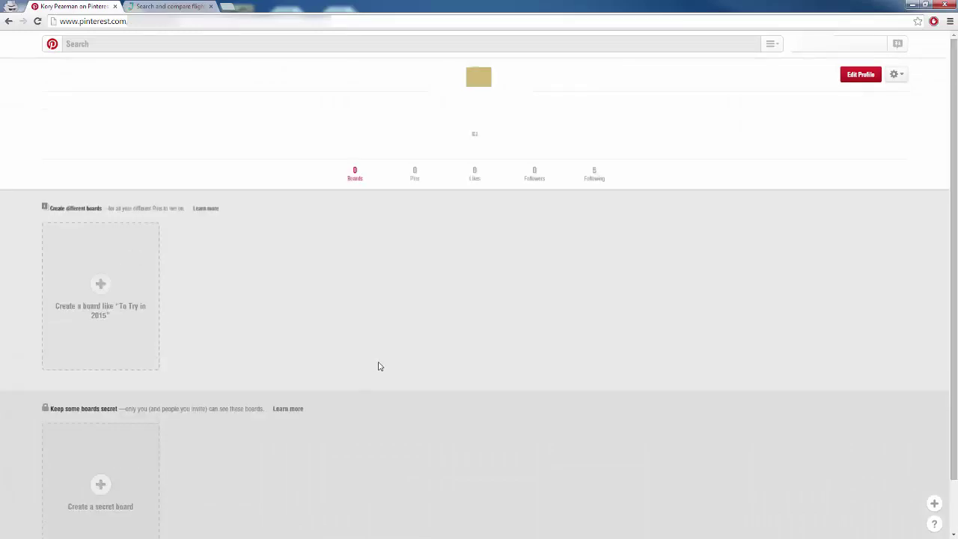
click(102, 284)
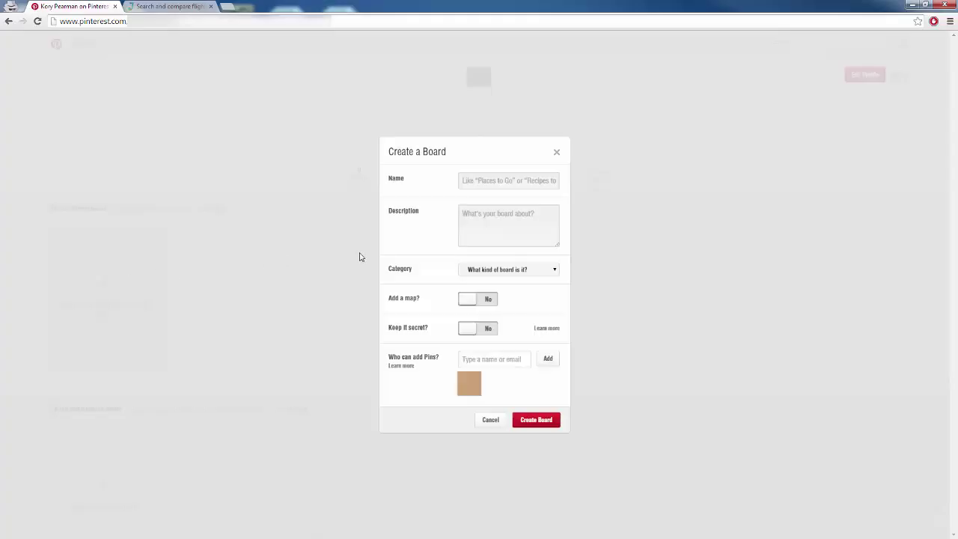
click(493, 179)
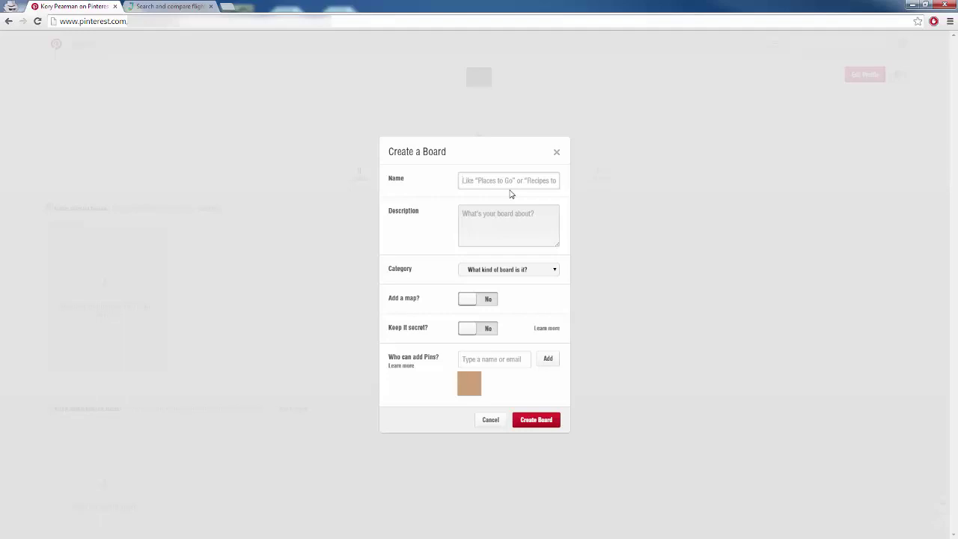
text(Best Strategies For Driving Traffic)
drag(535, 181, 564, 188)
Describe the board as "All the different methods and strategies I use to drive traffic to my website.", categorize it as Education and create it
click(556, 234)
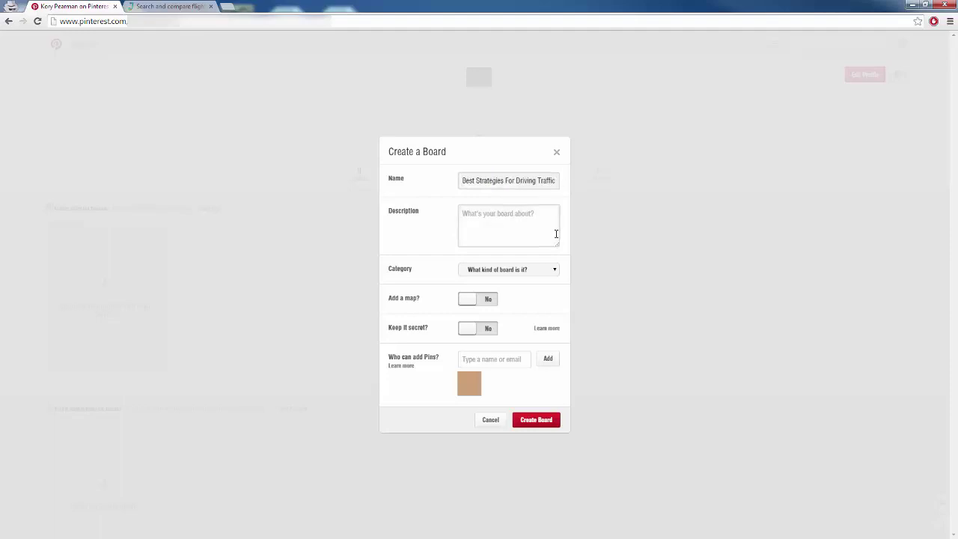
text(All the different methods and strategies I use to drive traffic to my website)
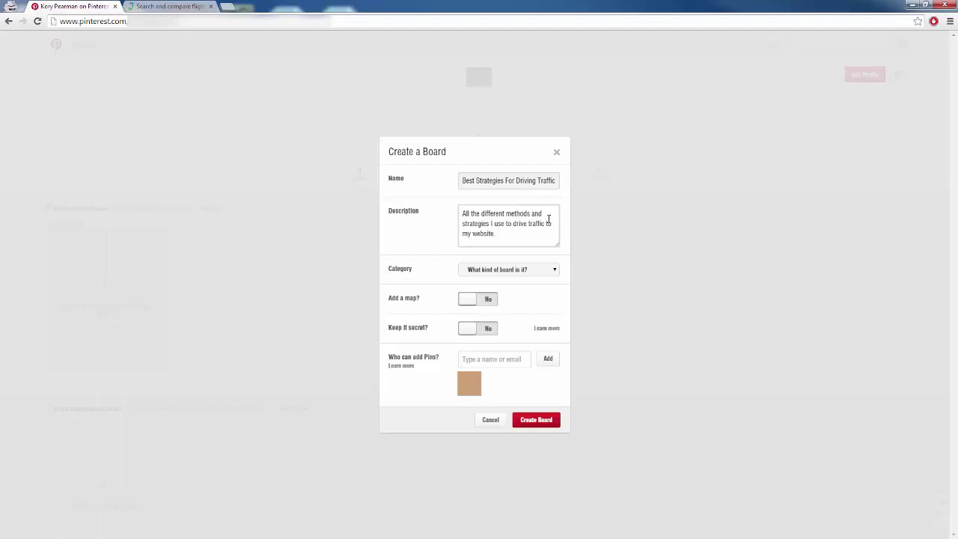
click(551, 271)
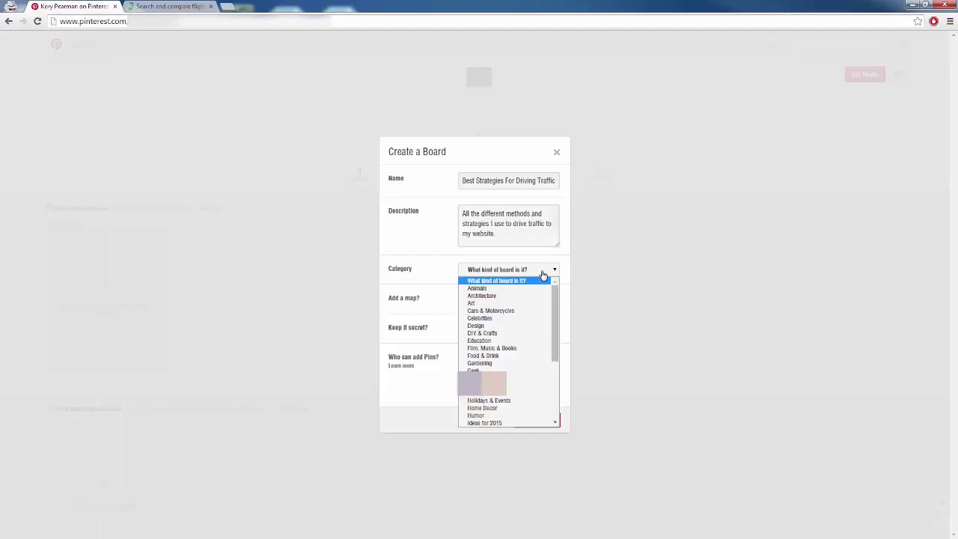
click(512, 340)
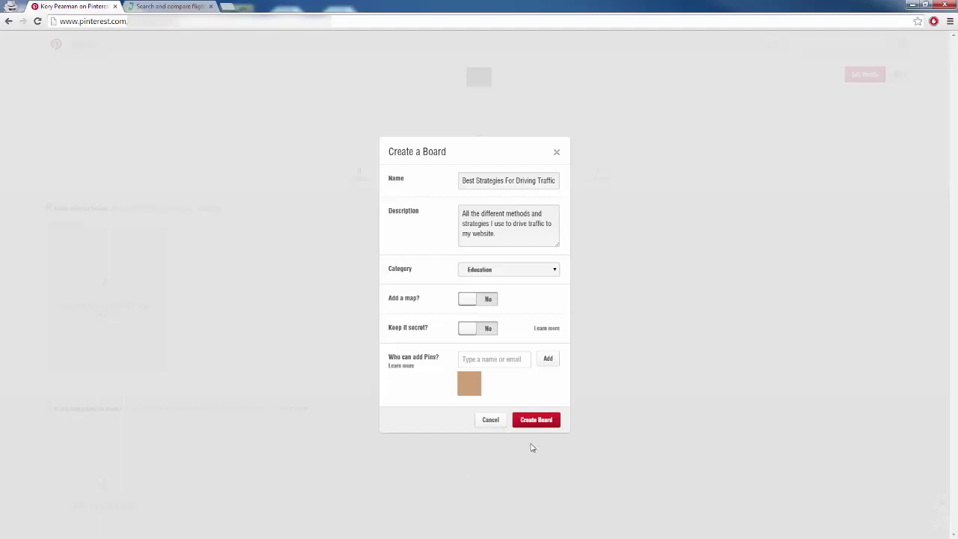
click(536, 420)
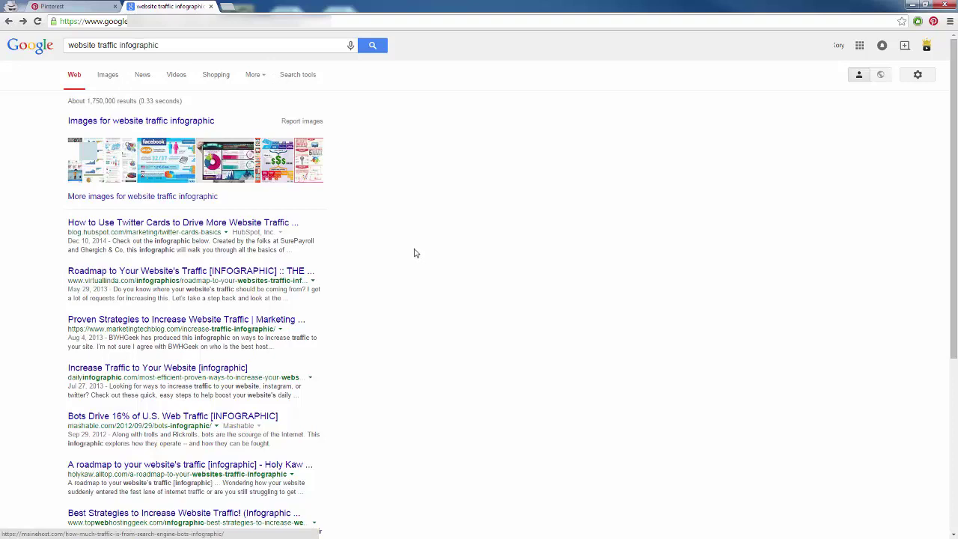
From the "website traffic infographic" search results, open the Twitter Cards and Roadmap to Your Website's Traffic articles in separate tabs
click(64, 7)
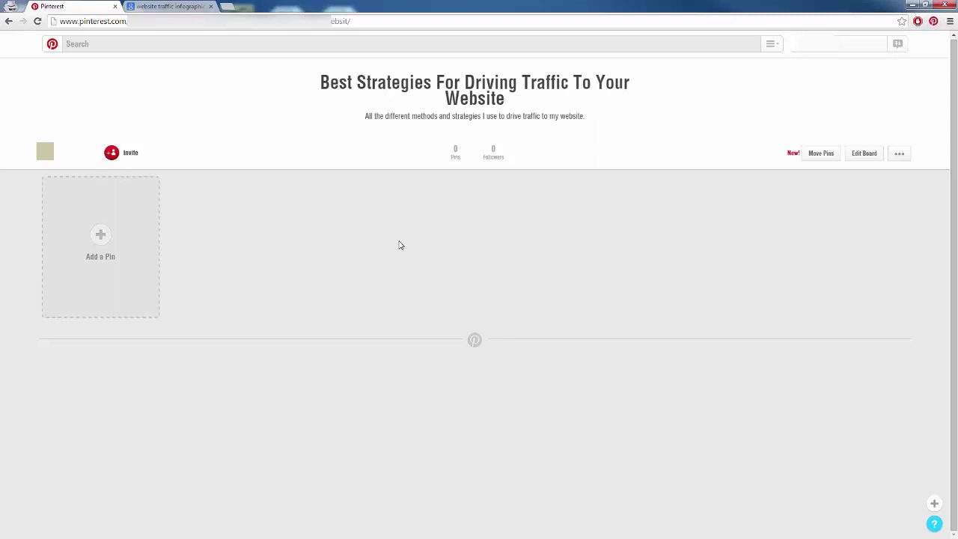
click(158, 7)
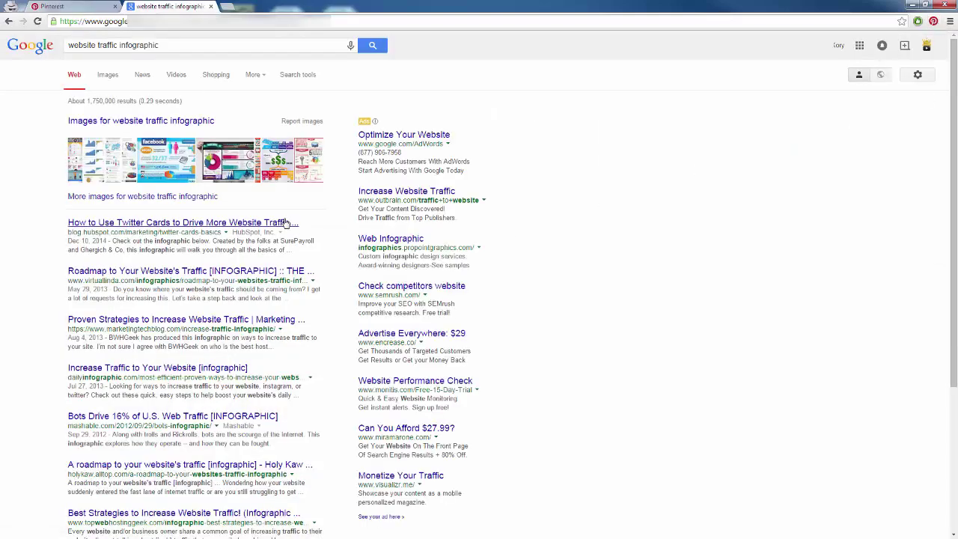
right_click(161, 224)
click(171, 229)
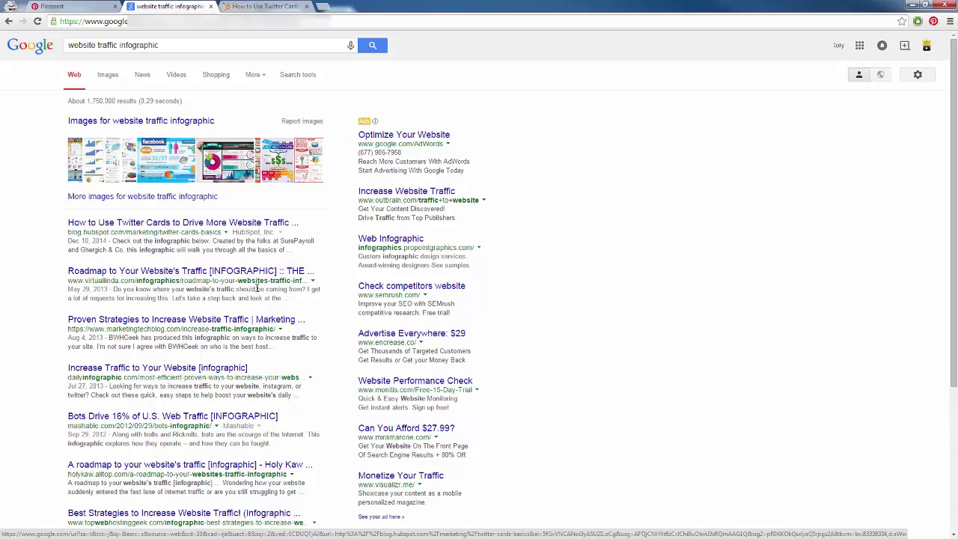
right_click(197, 270)
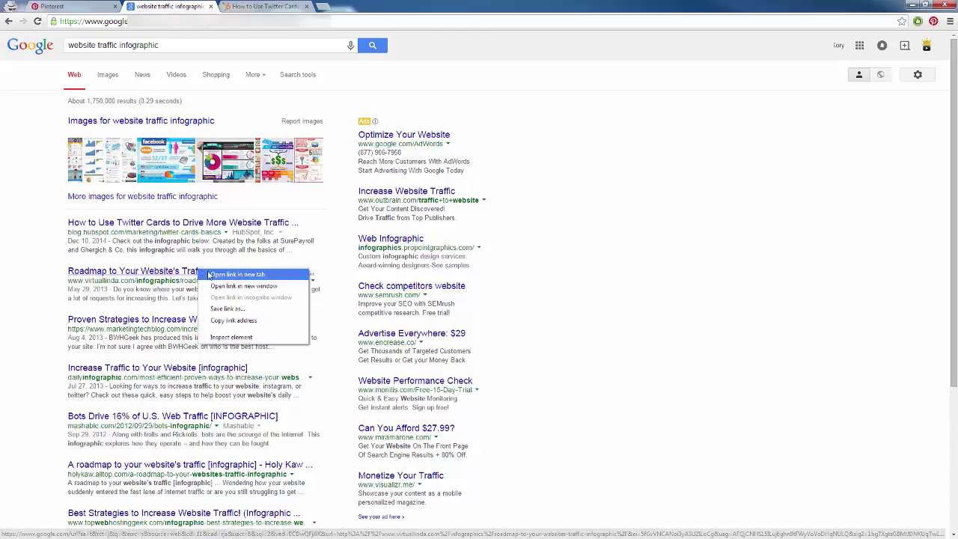
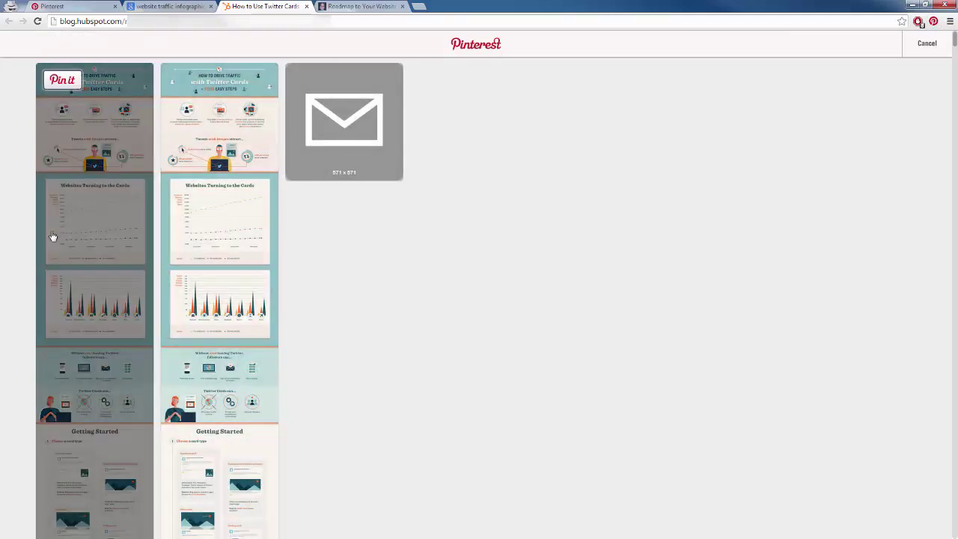
Choose the first Twitter Cards infographic image for pinning and select the board "Best Strategies For Driving Traffic To Your Website"
click(59, 80)
drag(182, 9, 390, 191)
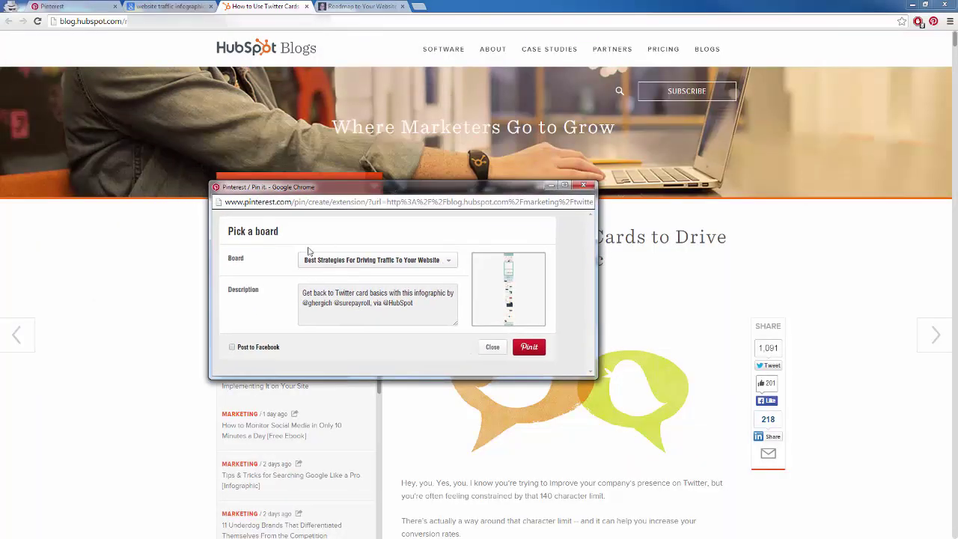
click(449, 259)
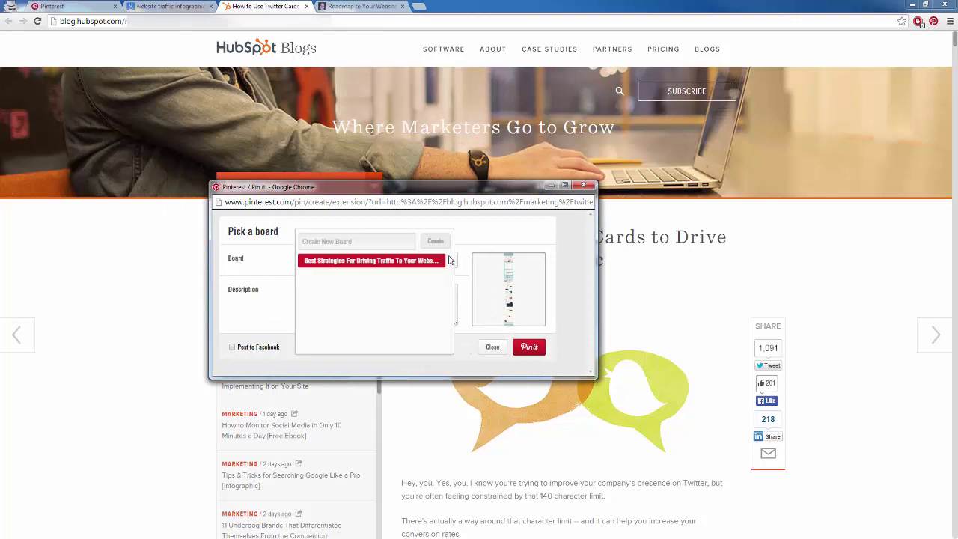
click(367, 260)
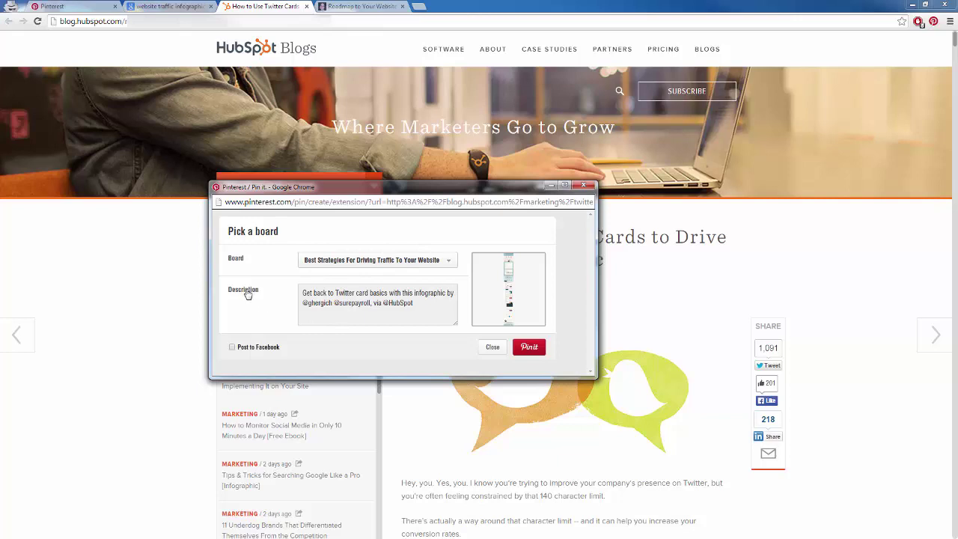
Replace the description with "How to drive thousands of visitors to your website using Twitter! #TwitterTraffic #DriveTraffic #WebsiteTraffic" and pin the infographic
triple_click(316, 307)
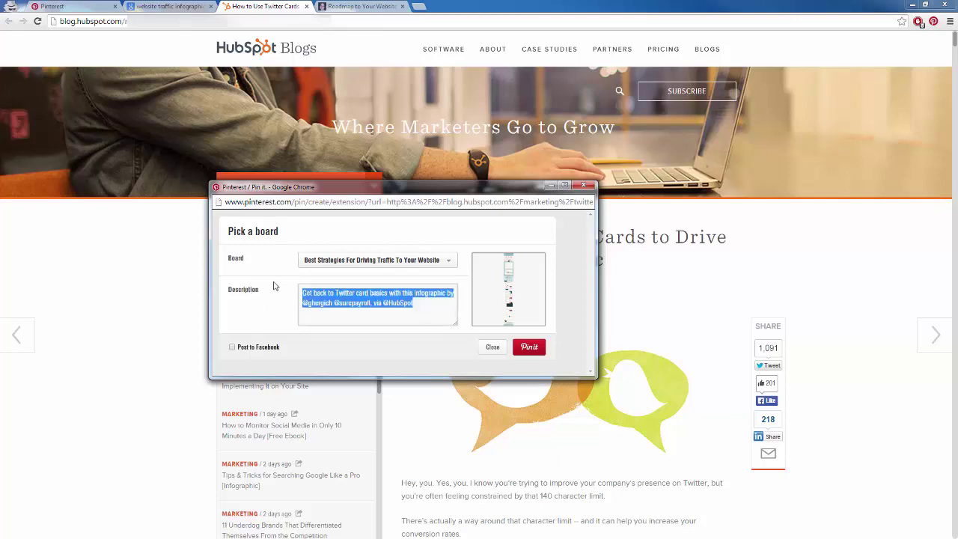
text(How to drive thousands of visitors to your website using Twitter! #TwitterTraffic #DriveTraffic #WebsiteTraffic)
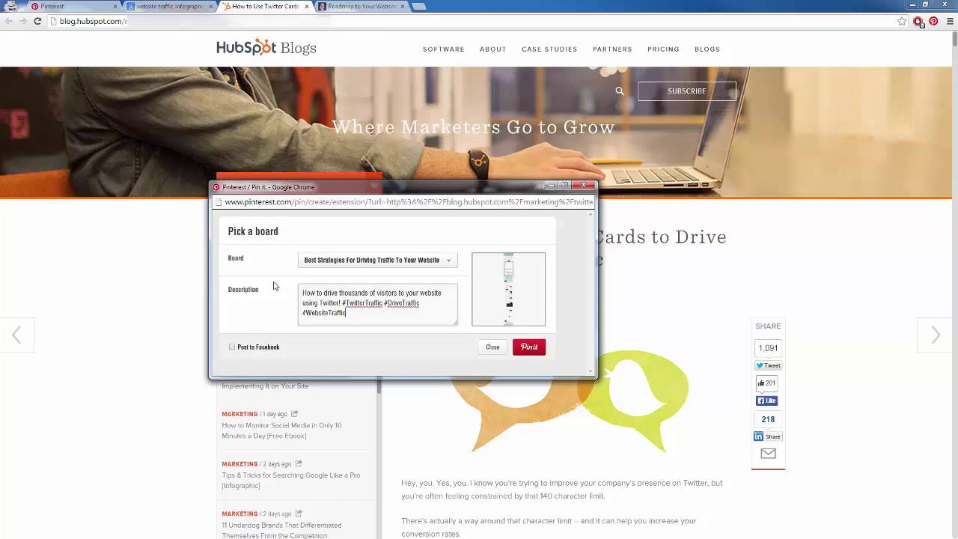
click(523, 347)
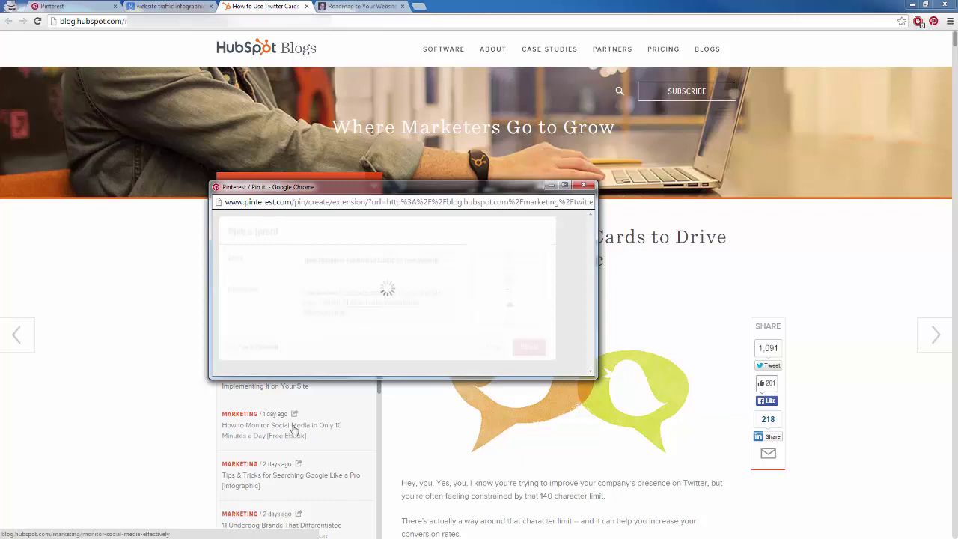
Return to the Pinterest board, reload it and examine the new Twitter Cards pin down to its description
click(52, 6)
click(37, 21)
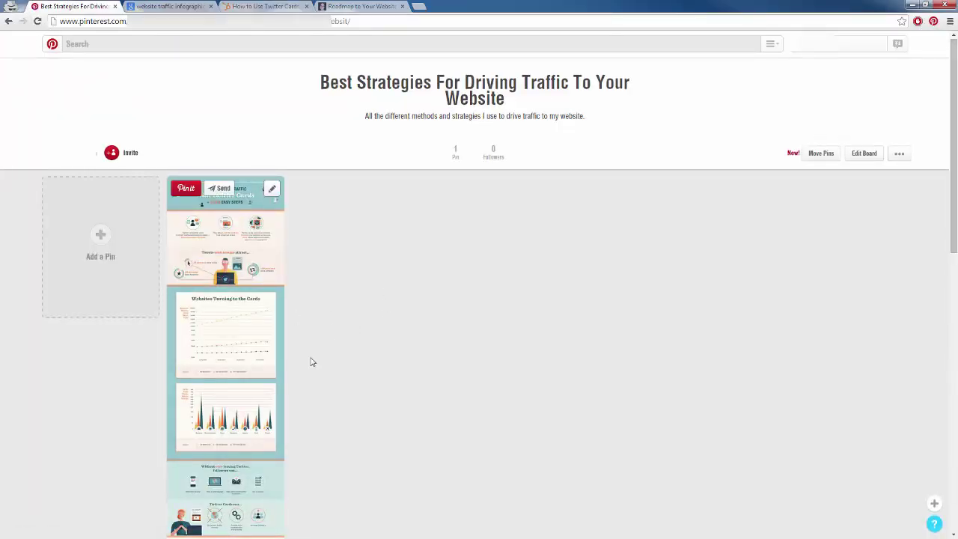
scroll(346, 300, down, 2)
scroll(346, 300, down, 8)
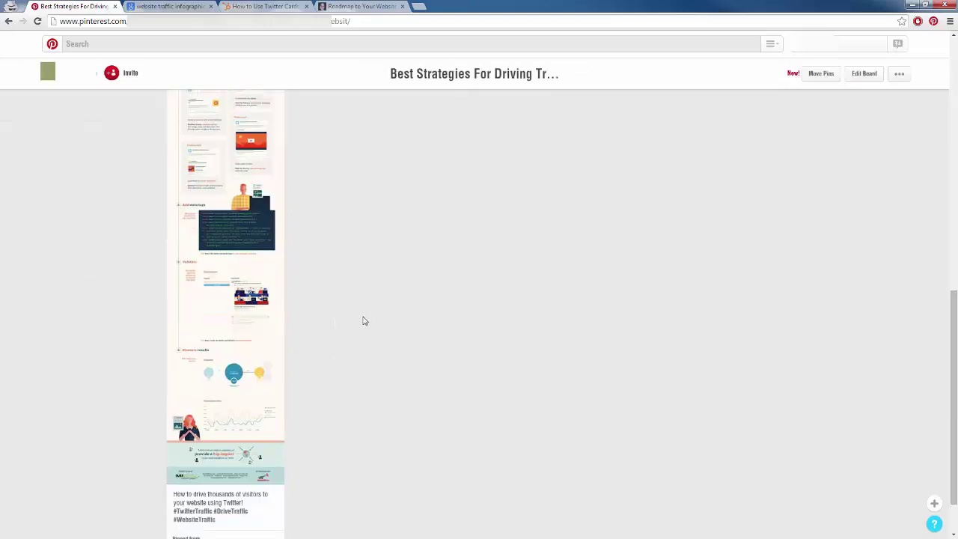
scroll(363, 314, up, 10)
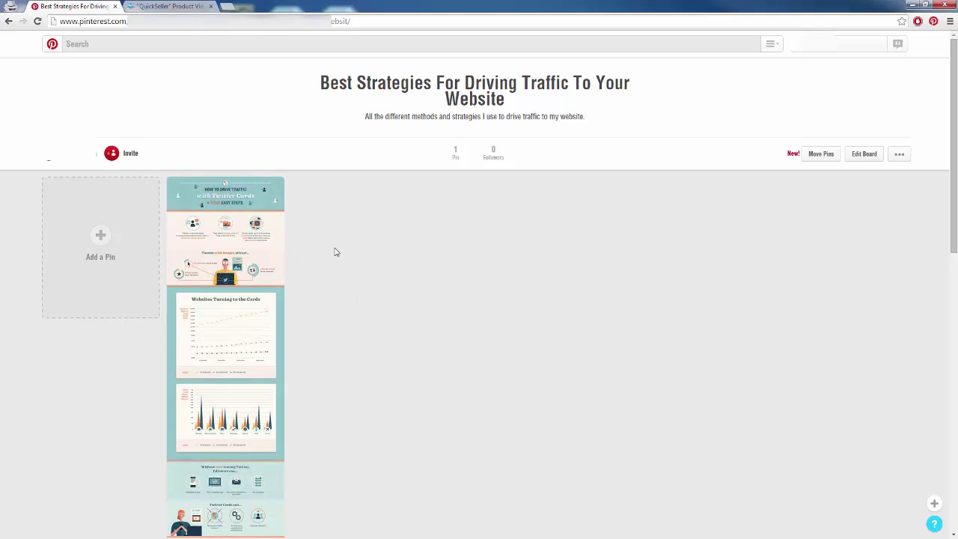
Start a pin from the QuickSeller page reading "Click here to learn how I drove 14,395 visitors to my blog in 2 weeks! #DriveTraffic #UnlimitedTraffic #WebsiteTraffic"
key(ctrl+Tab)
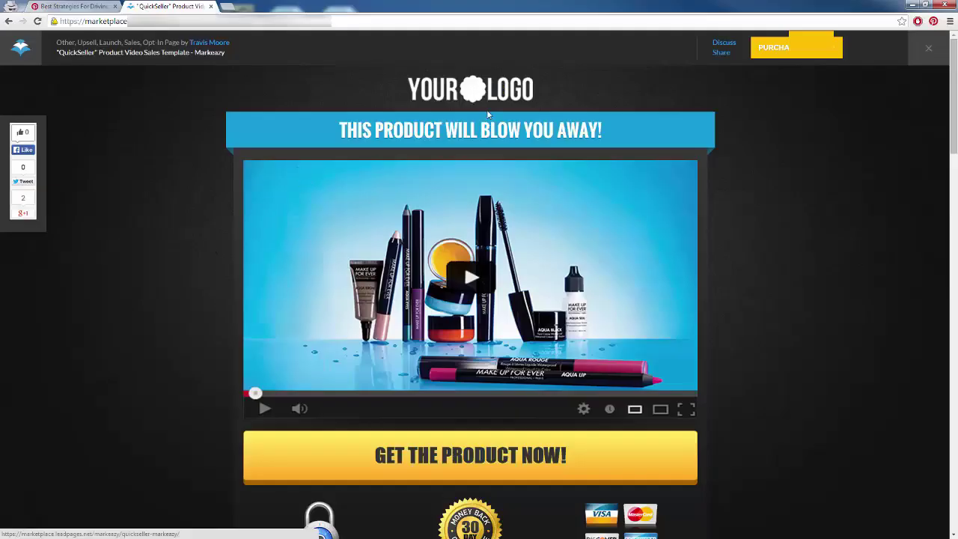
scroll(259, 337, down, 1)
scroll(257, 336, up, 1)
scroll(170, 288, down, 3)
scroll(168, 290, up, 3)
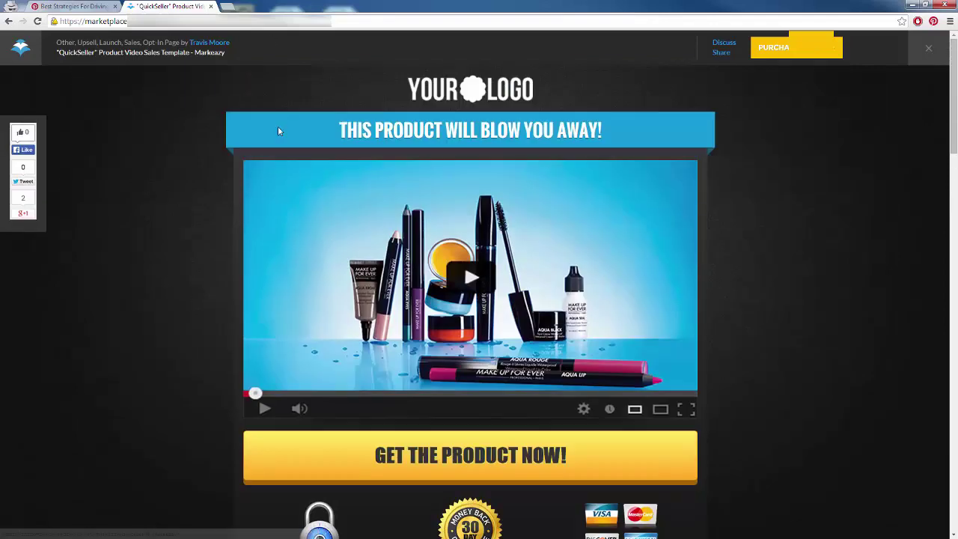
click(933, 22)
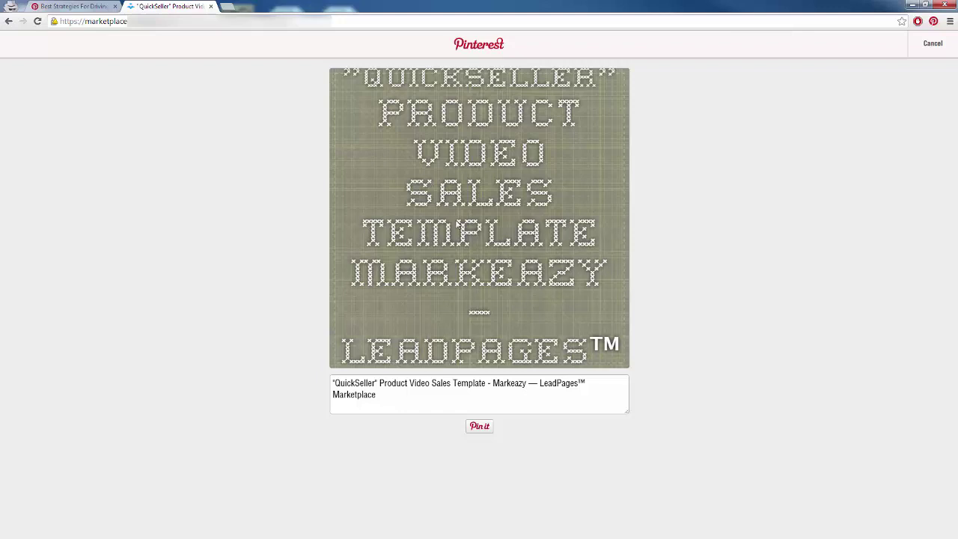
drag(400, 397, 317, 373)
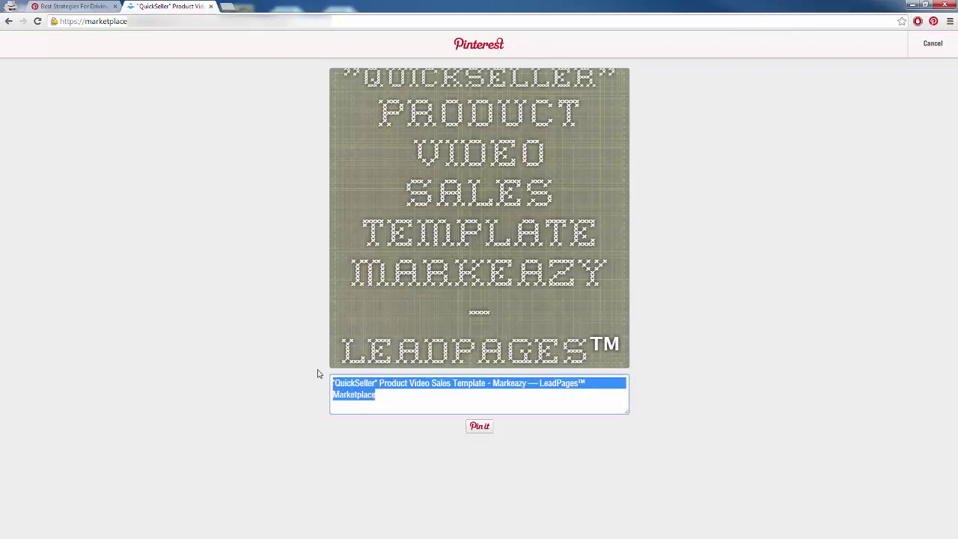
text(Click here to learn how I drove 14,395 visitors to my blog in 2 weeks! #DriveTraffic #UnlimitedTraffic #WebsiteTraffic)
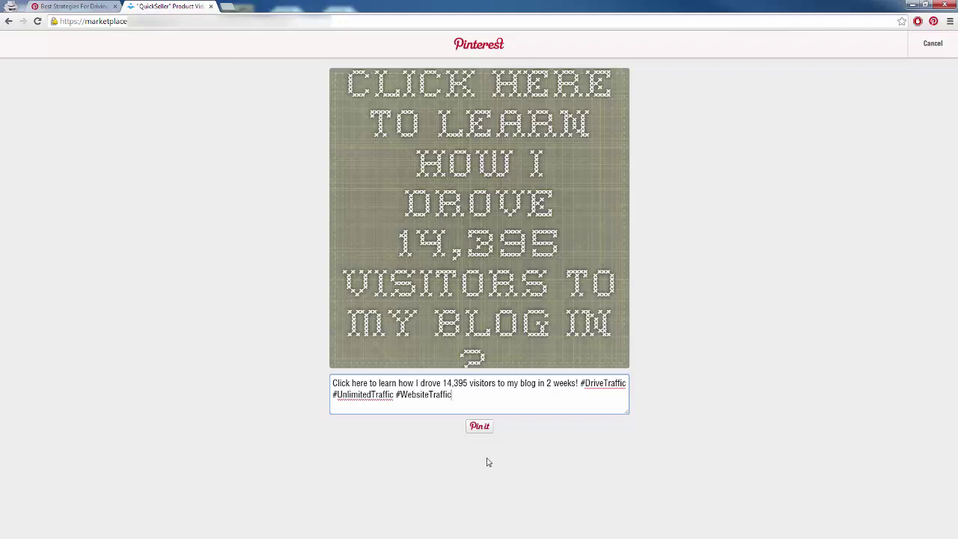
Save the text-image pin to the board "Best Strategies For Driving Traffic To Your Website"
click(479, 427)
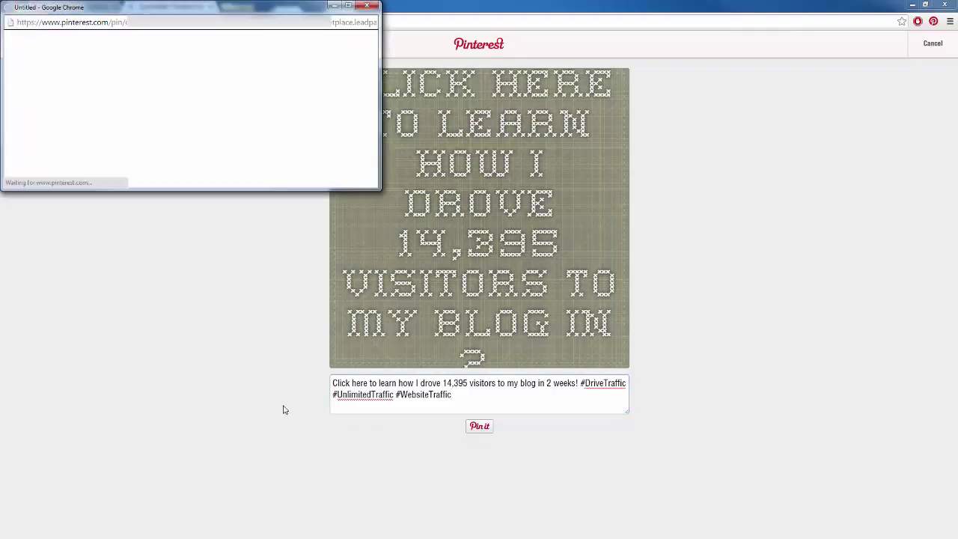
drag(162, 9, 354, 197)
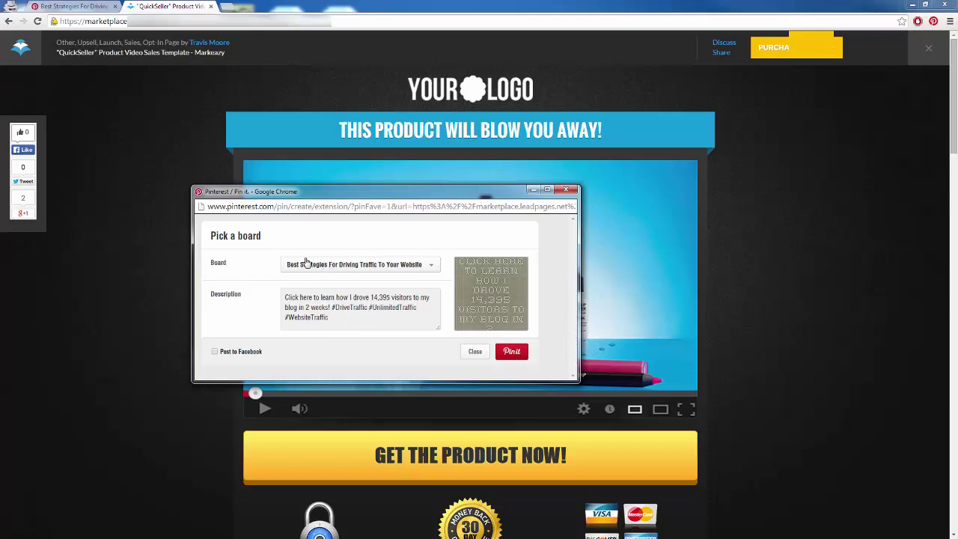
click(513, 351)
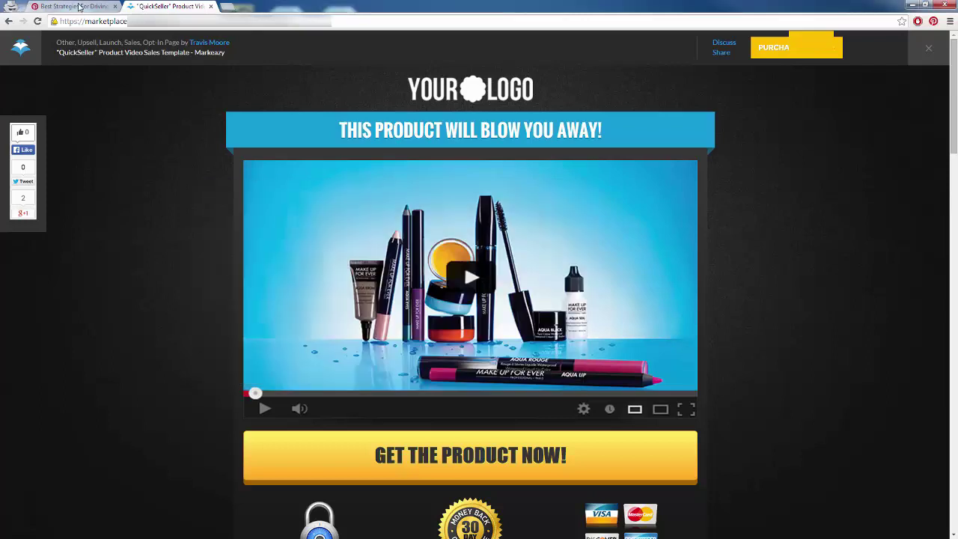
Go back to the traffic strategies board and reload it to check the newly added text pin
click(75, 6)
click(39, 21)
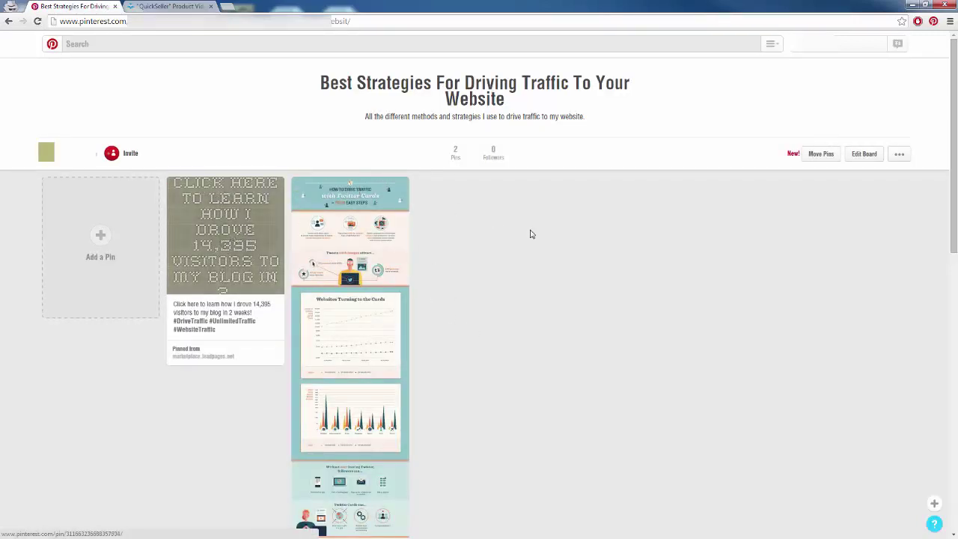
scroll(587, 273, down, 2)
scroll(504, 301, up, 2)
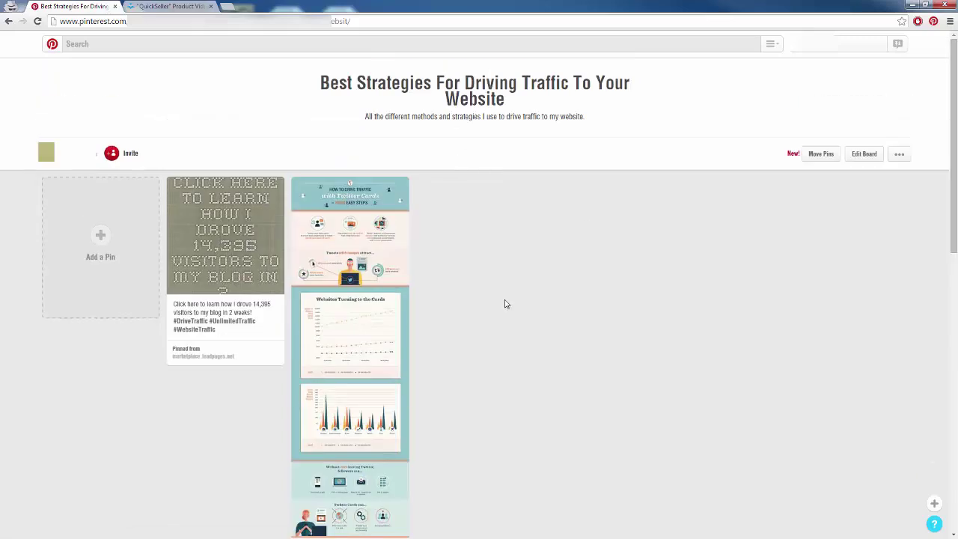
Follow the "Click here to learn" pin to its marketplace.leadpages.net source page, and close both QuickSeller pages
mouse_move(255, 322)
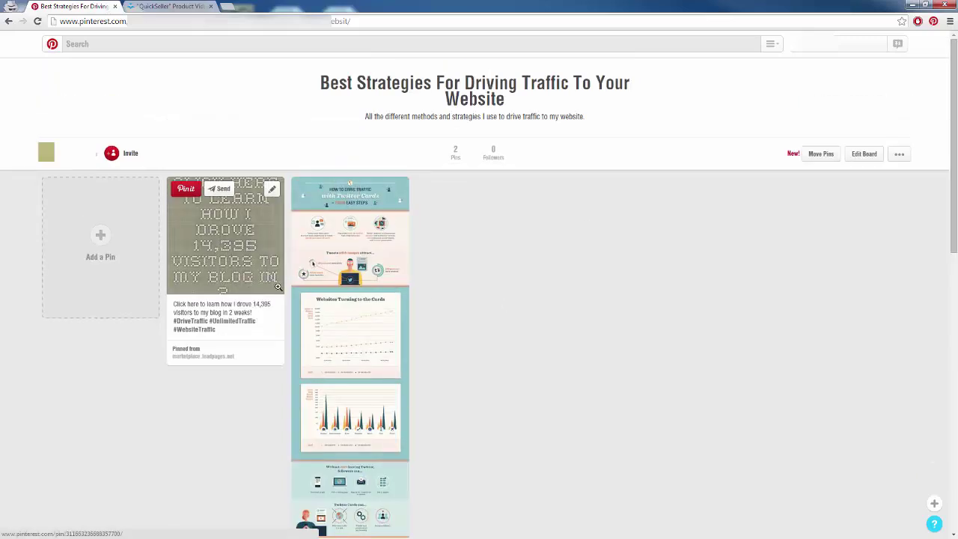
click(180, 337)
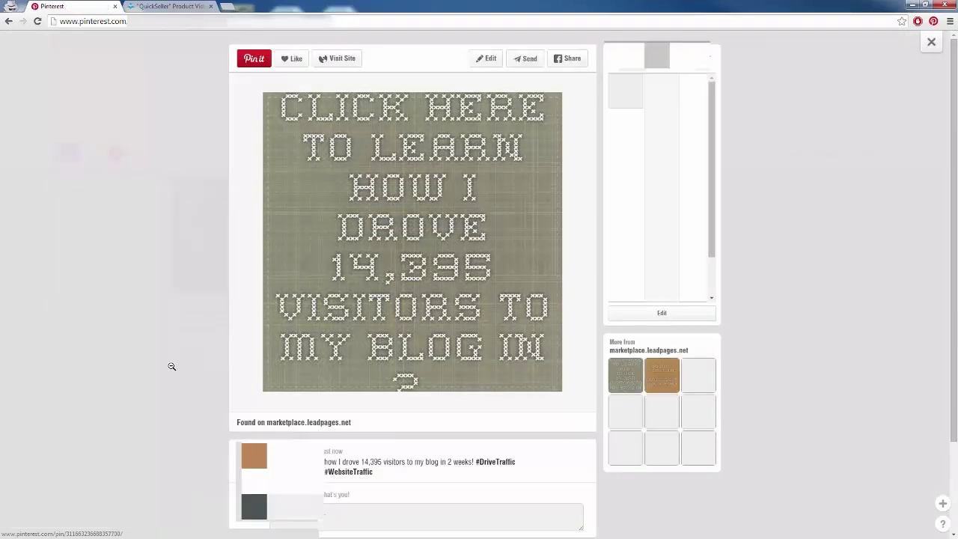
click(379, 287)
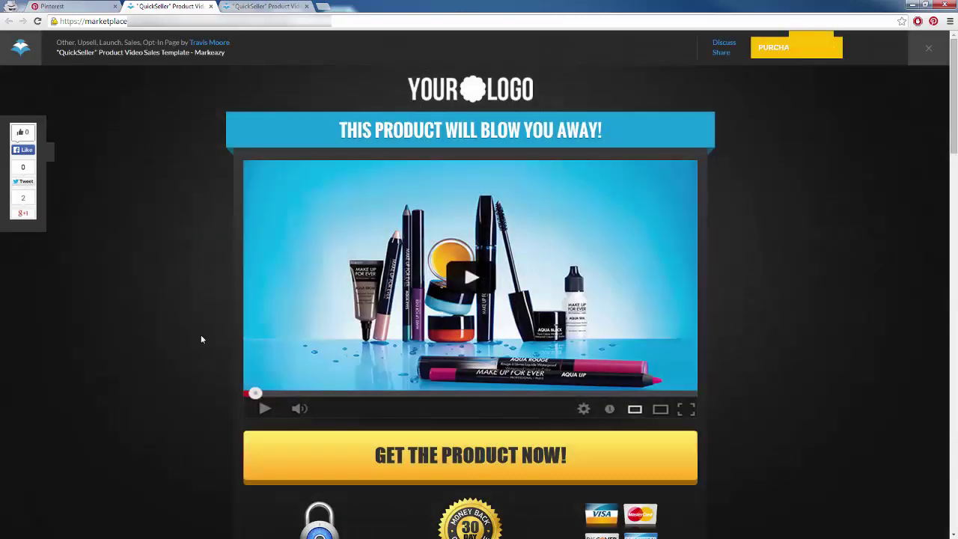
click(212, 6)
click(212, 6)
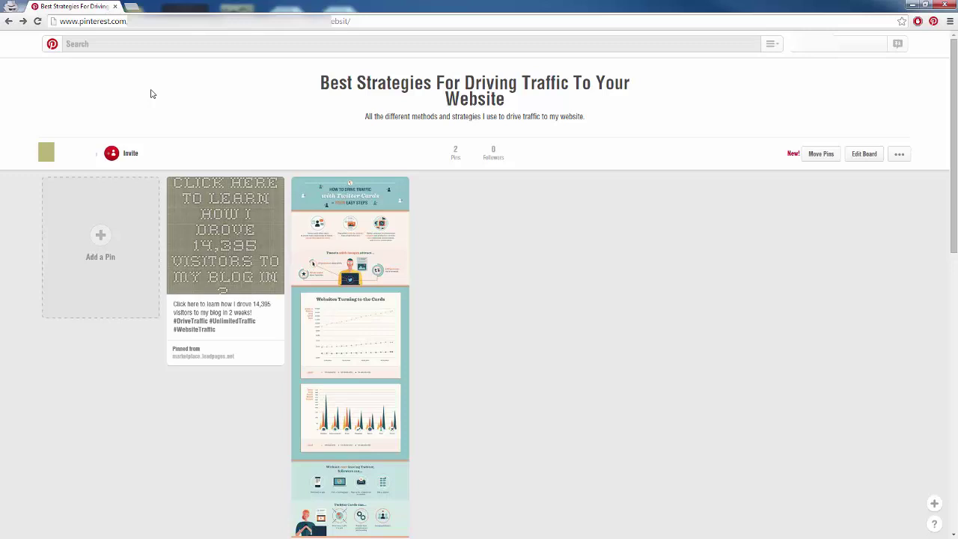
Search Pinterest for "website traffic" and preview repinning the "Increase Traffic To Your Website" infographic, closing the dialog without saving
click(125, 46)
text(website traffic)
key(Return)
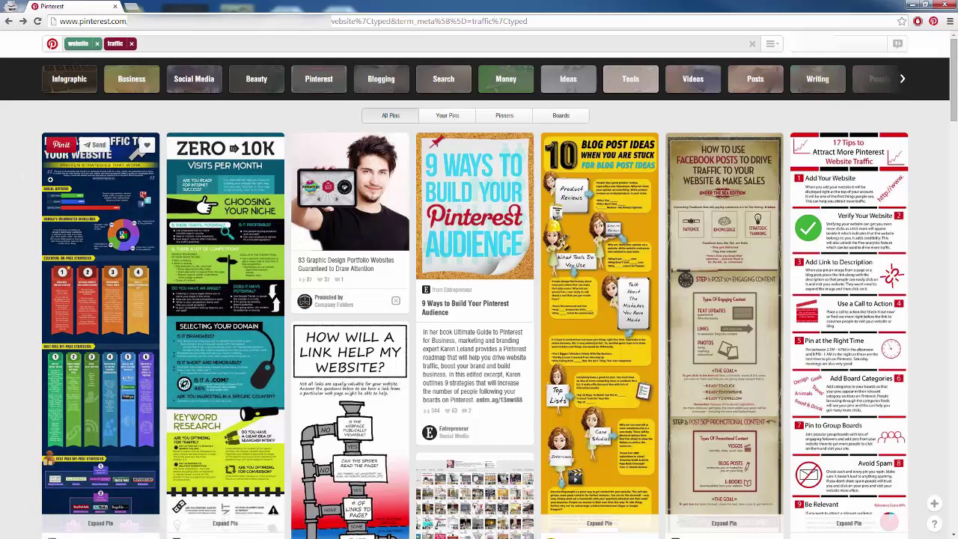
scroll(27, 204, down, 1)
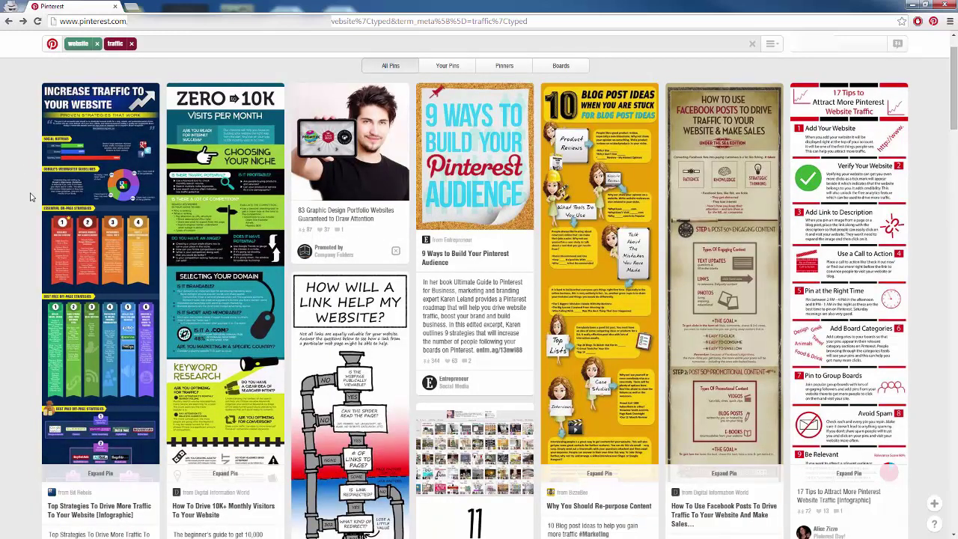
click(66, 96)
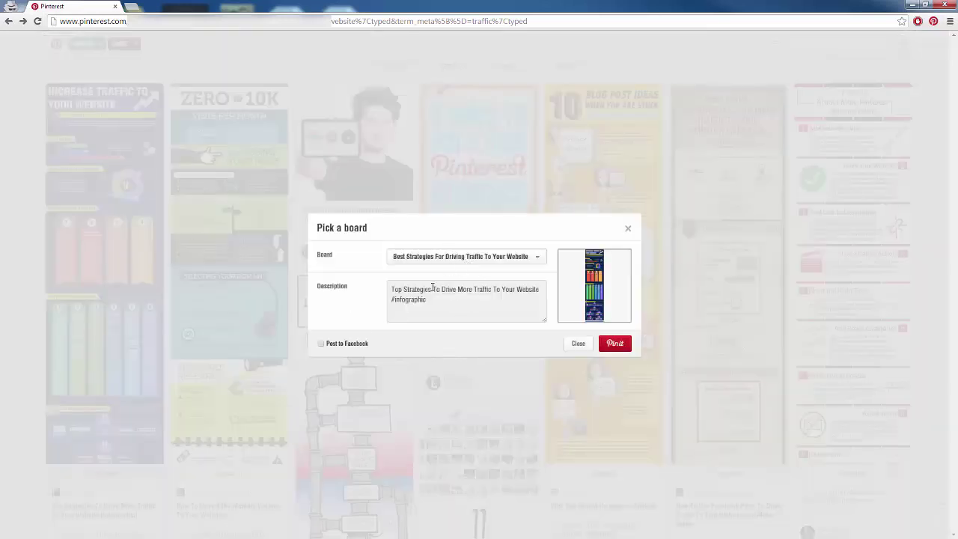
click(577, 344)
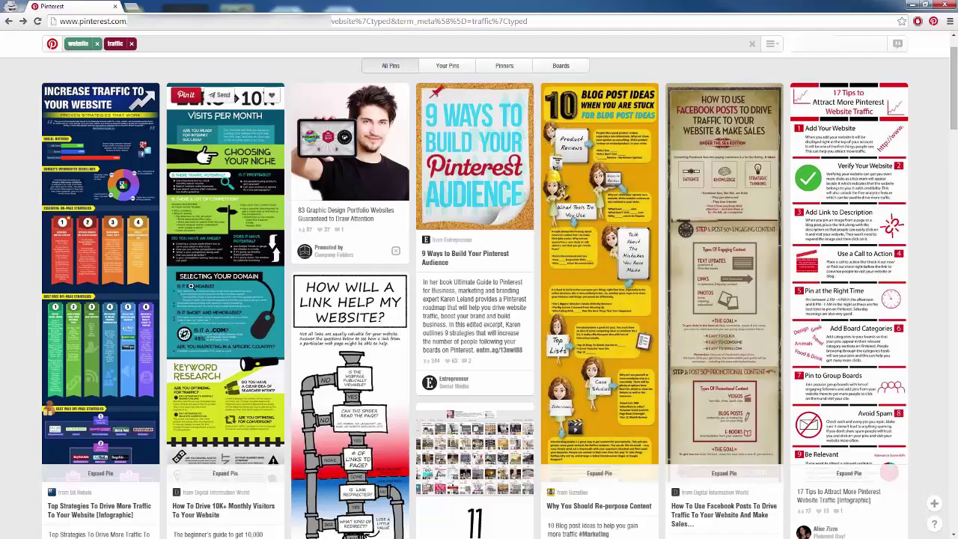
List the boards matching website traffic and follow the second, third and fourth boards in the first row
click(561, 116)
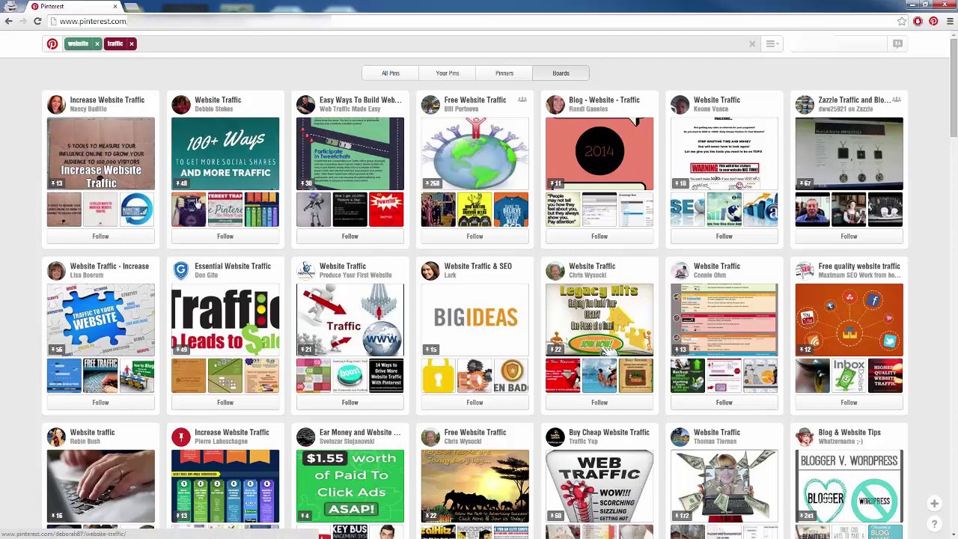
click(225, 236)
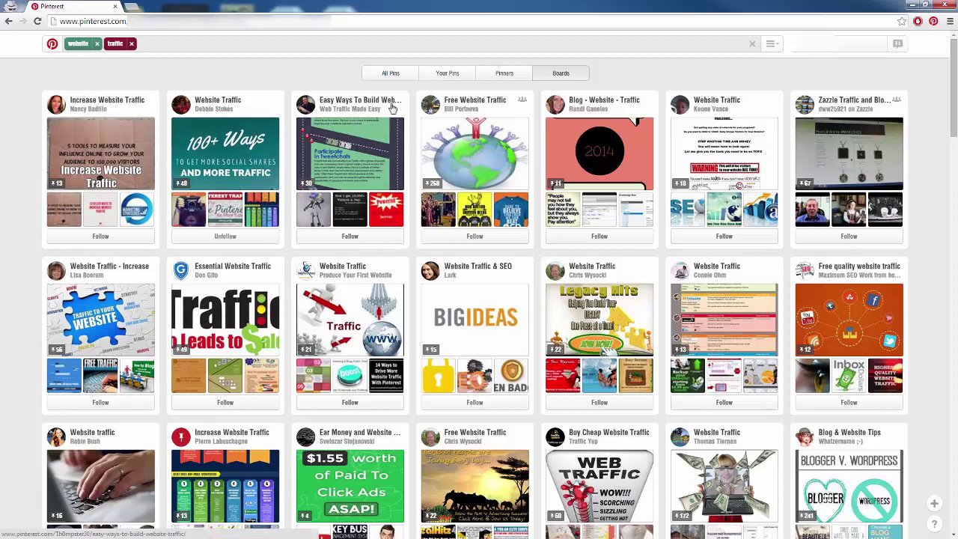
click(353, 235)
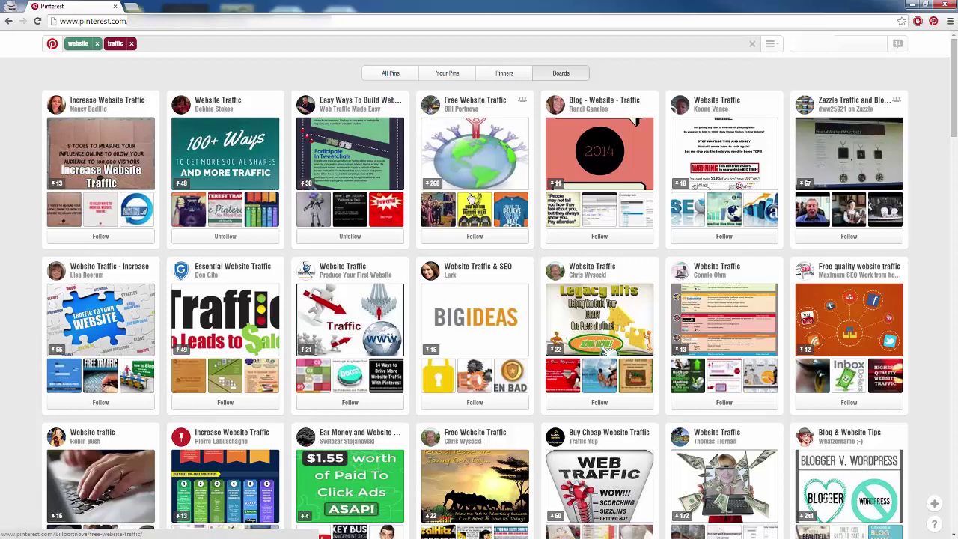
click(474, 236)
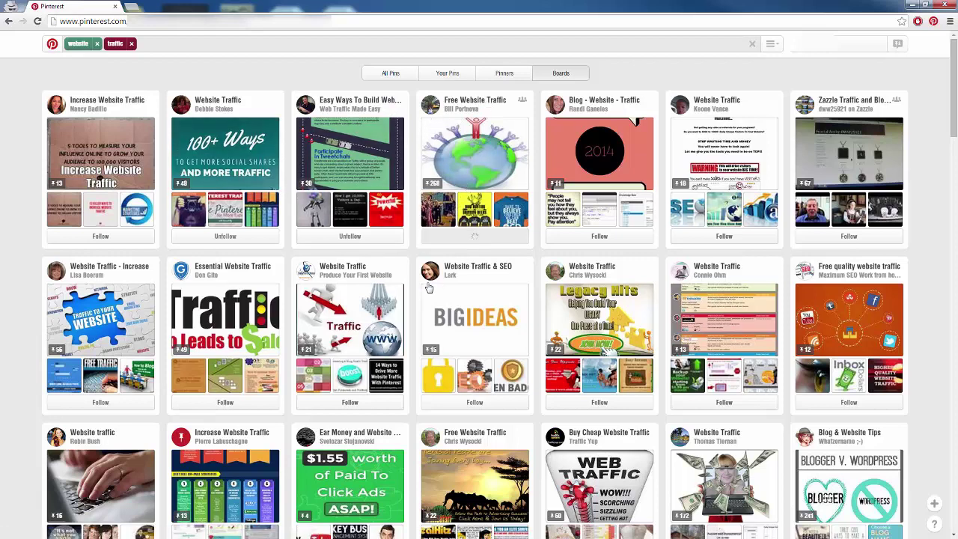
scroll(471, 256, down, 2)
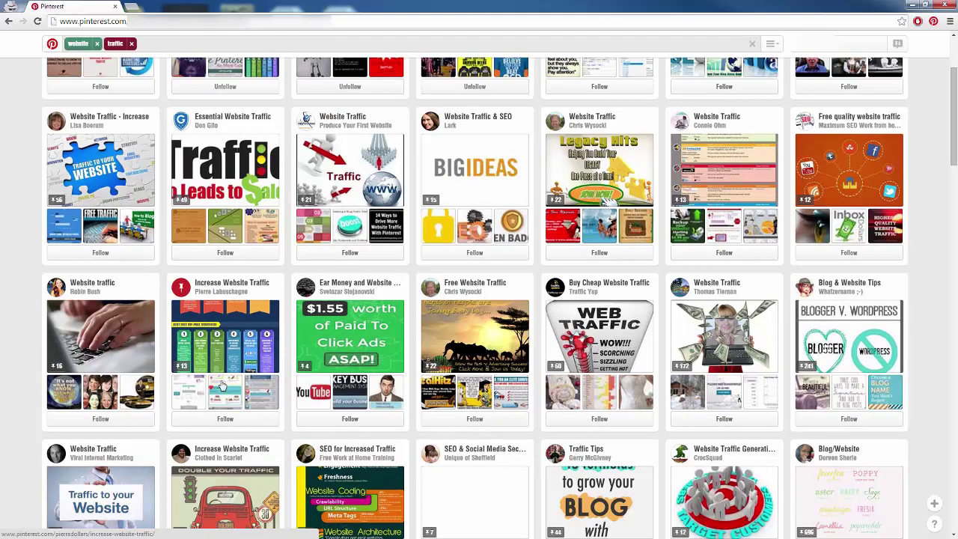
scroll(224, 383, up, 2)
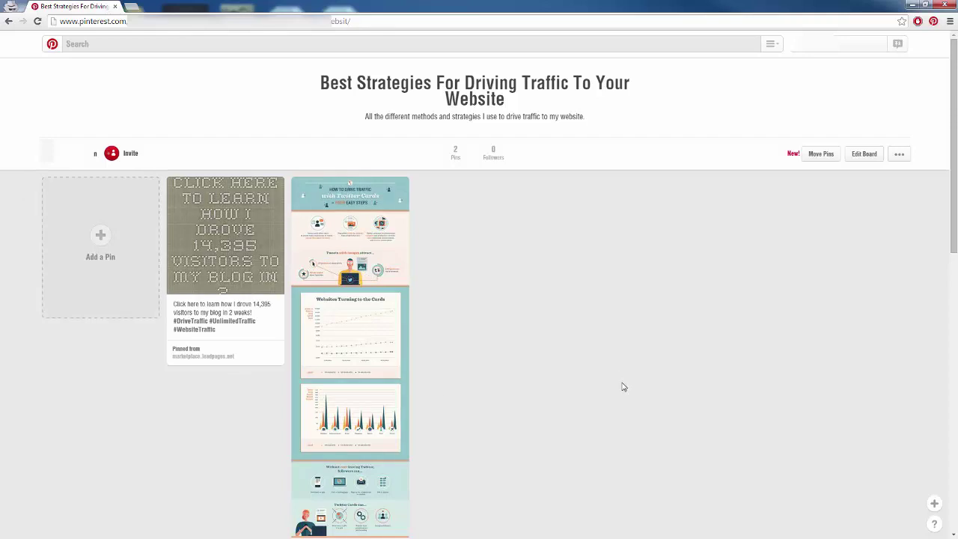
View the widget embed code for the traffic strategies board, and close the widget dialog
click(899, 155)
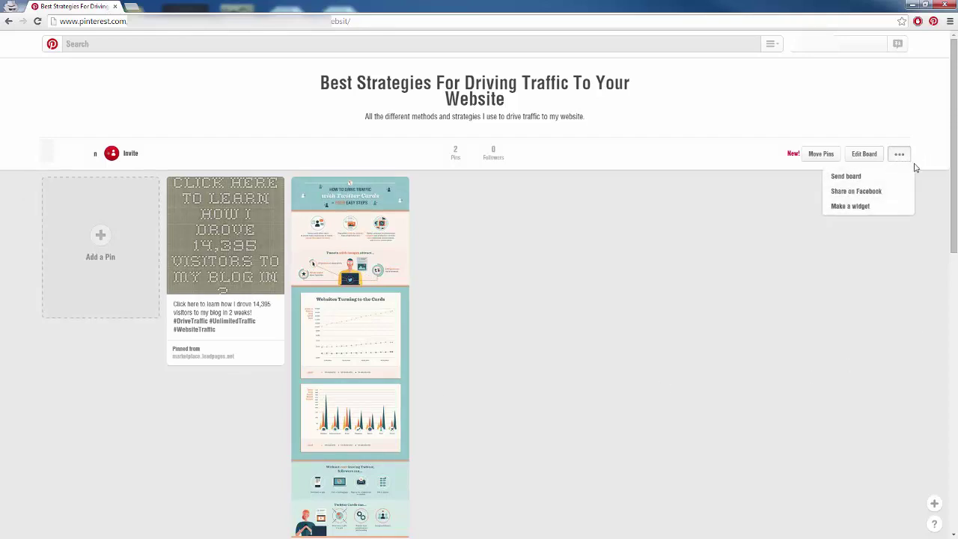
click(853, 206)
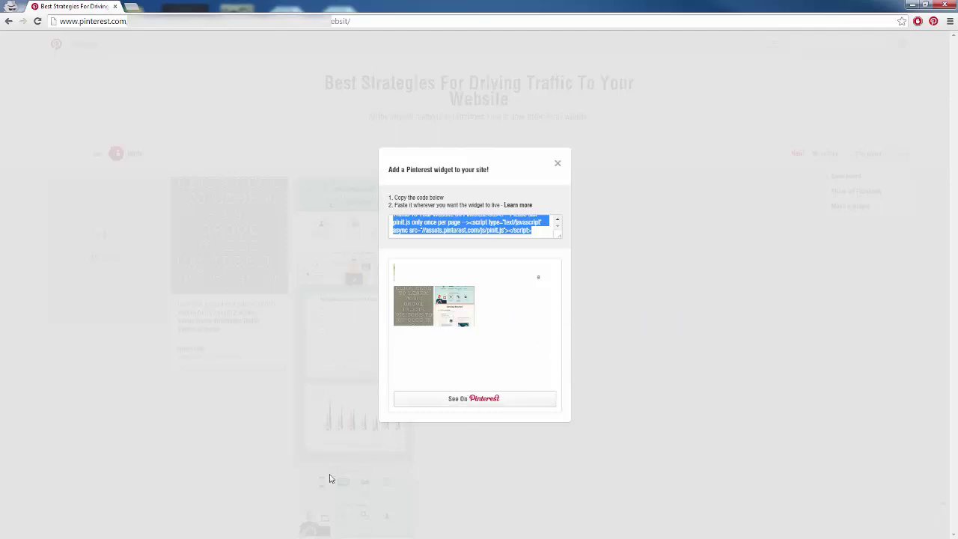
click(601, 138)
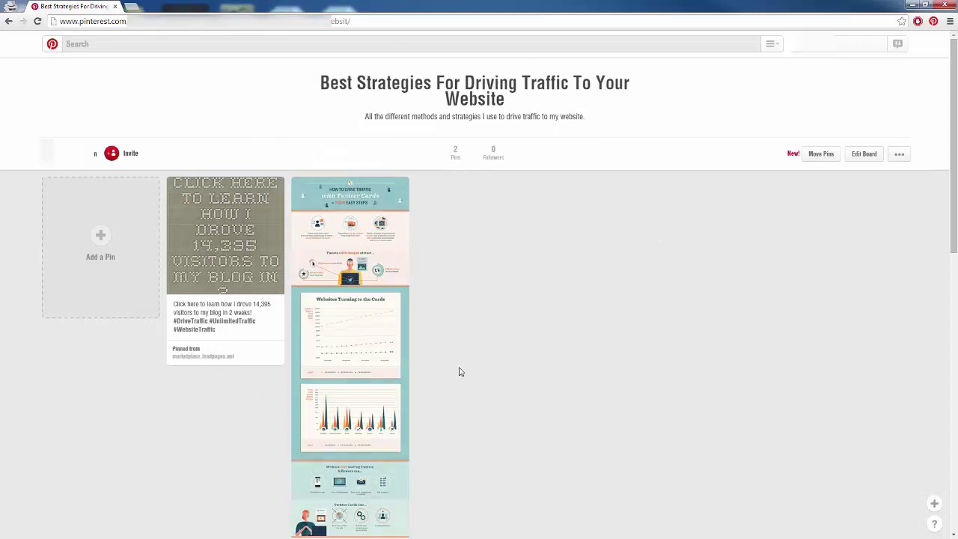